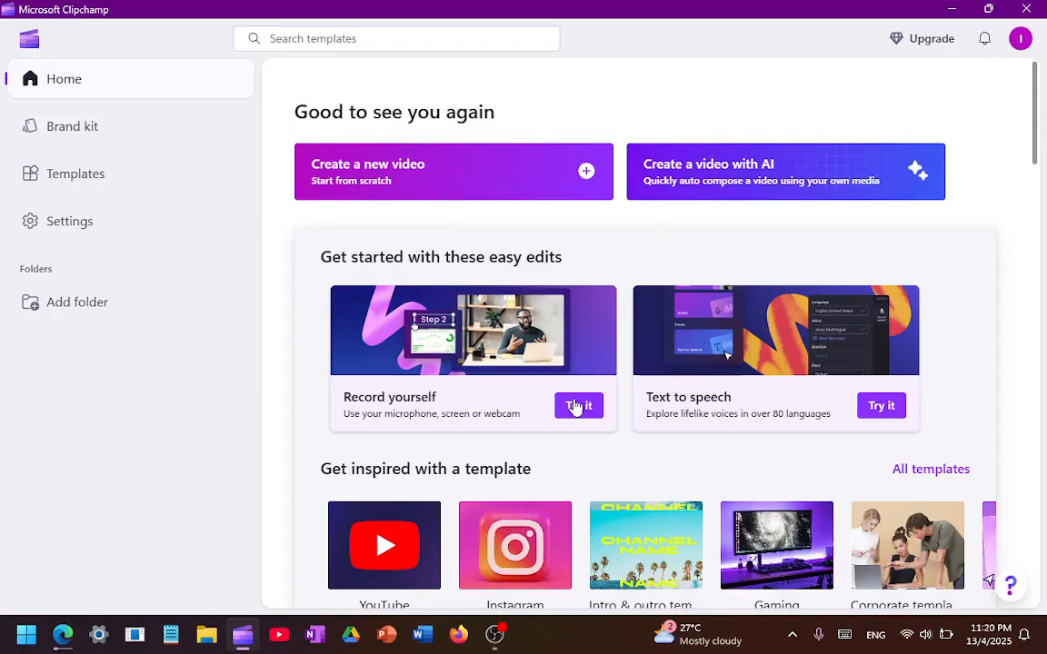
# Start a new video project, import vsdc tut.mp4 from the Videos folder and place it on the timeline
pyautogui.click(529, 543)
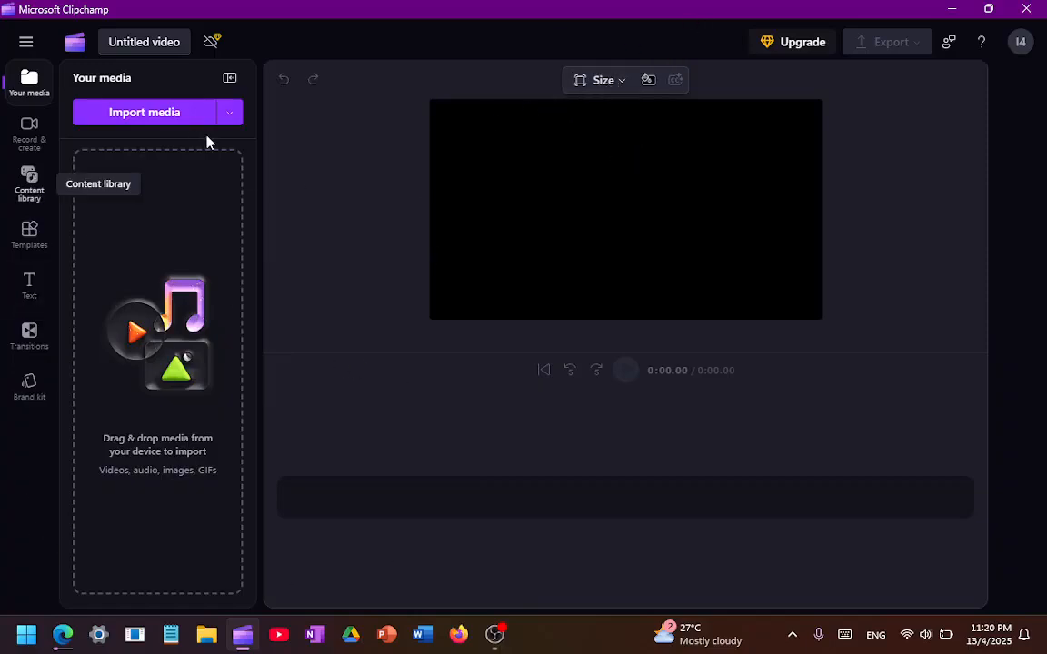
pyautogui.click(168, 122)
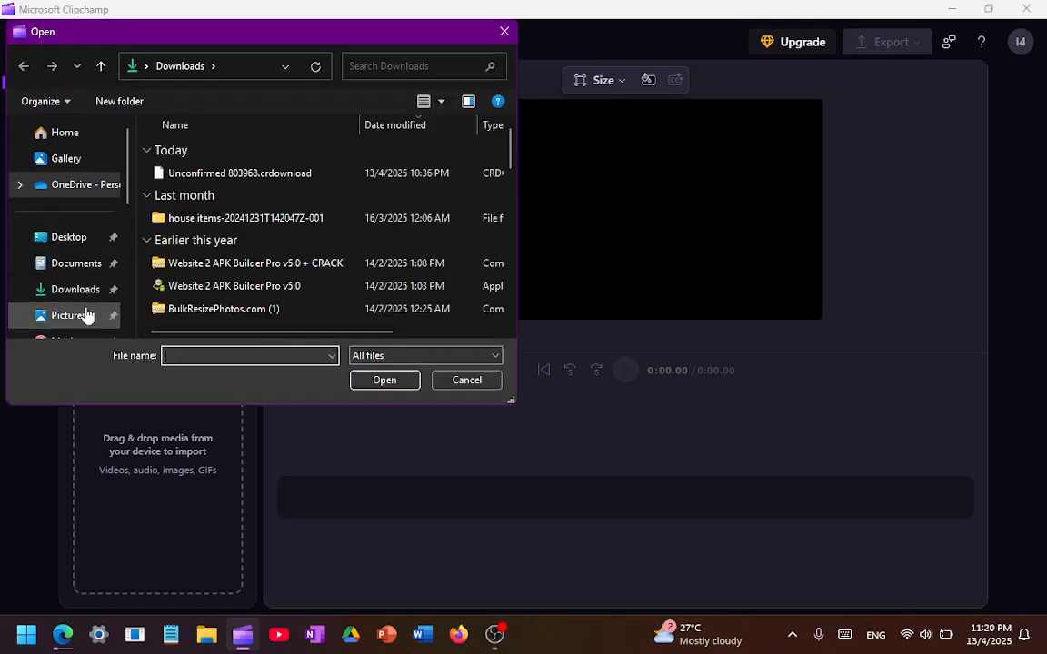
pyautogui.scroll(-3, 86, 315)
pyautogui.scroll(3, 100, 272)
pyautogui.click(93, 283)
pyautogui.click(362, 173)
pyautogui.scroll(-3, 382, 245)
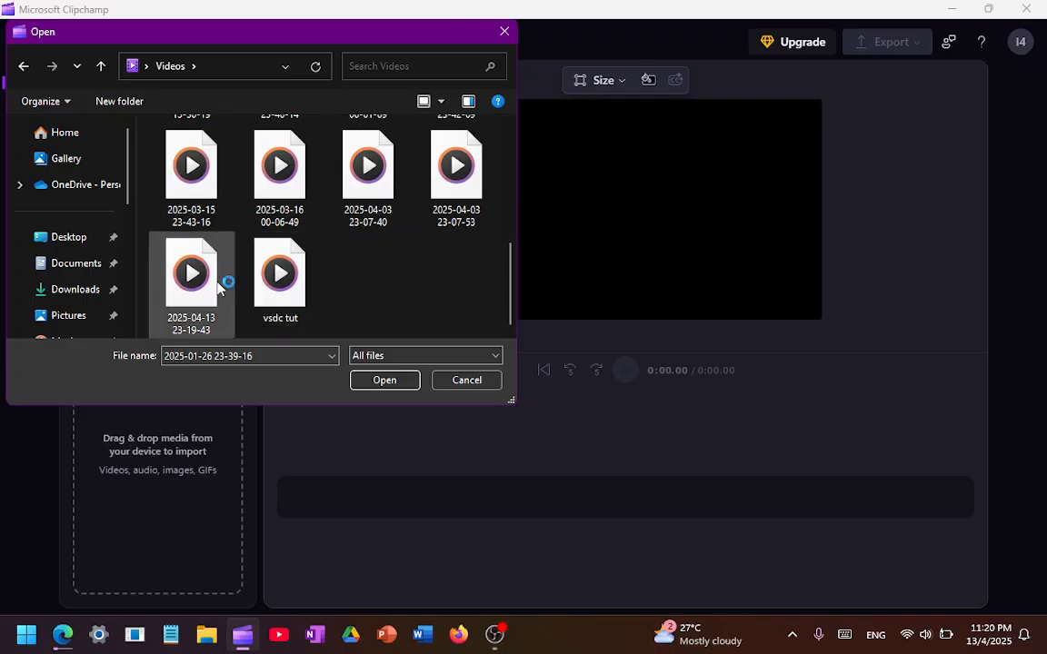
pyautogui.doubleClick(278, 274)
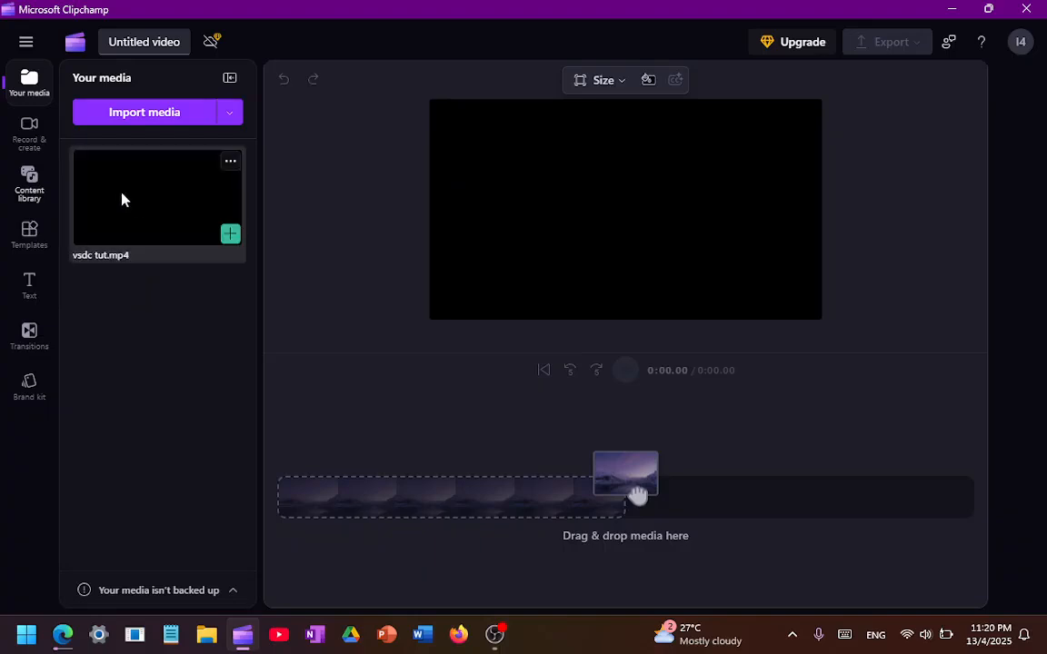
pyautogui.moveTo(139, 193); pyautogui.dragTo(357, 510)
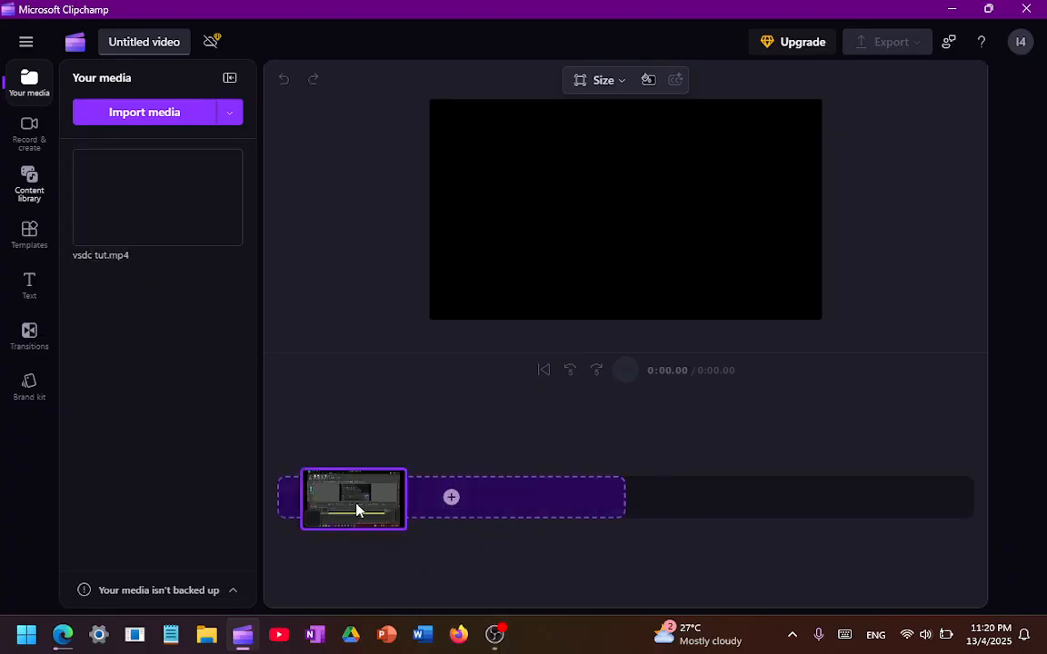
pyautogui.moveTo(423, 489); pyautogui.dragTo(425, 490)
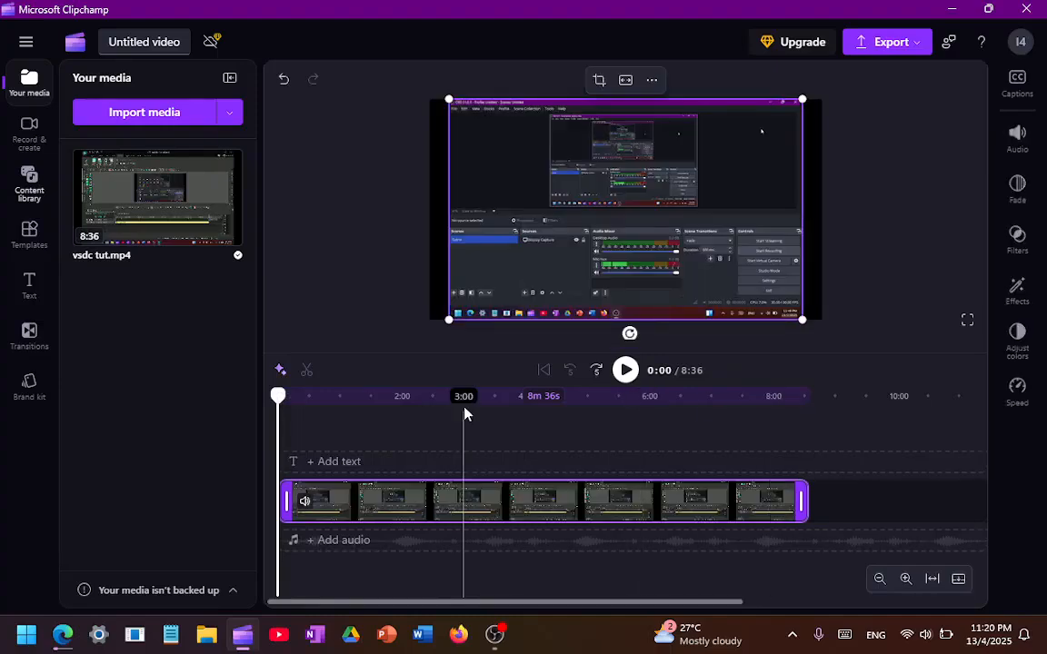
# Split the clip at 1:52 and delete the part before the cut
pyautogui.click(393, 396)
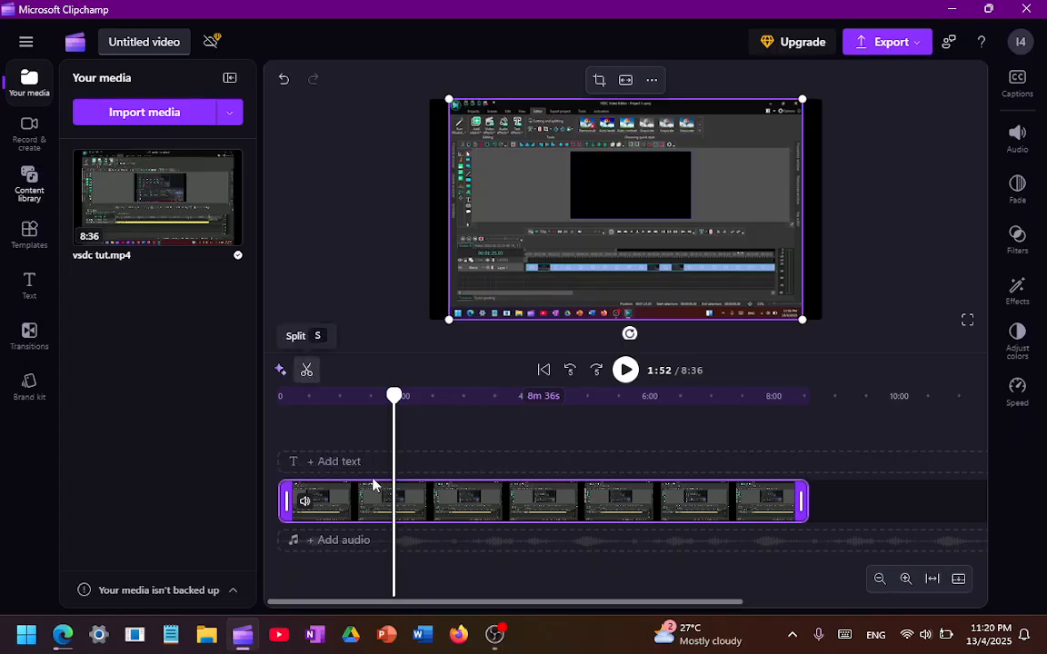
pyautogui.press('s')
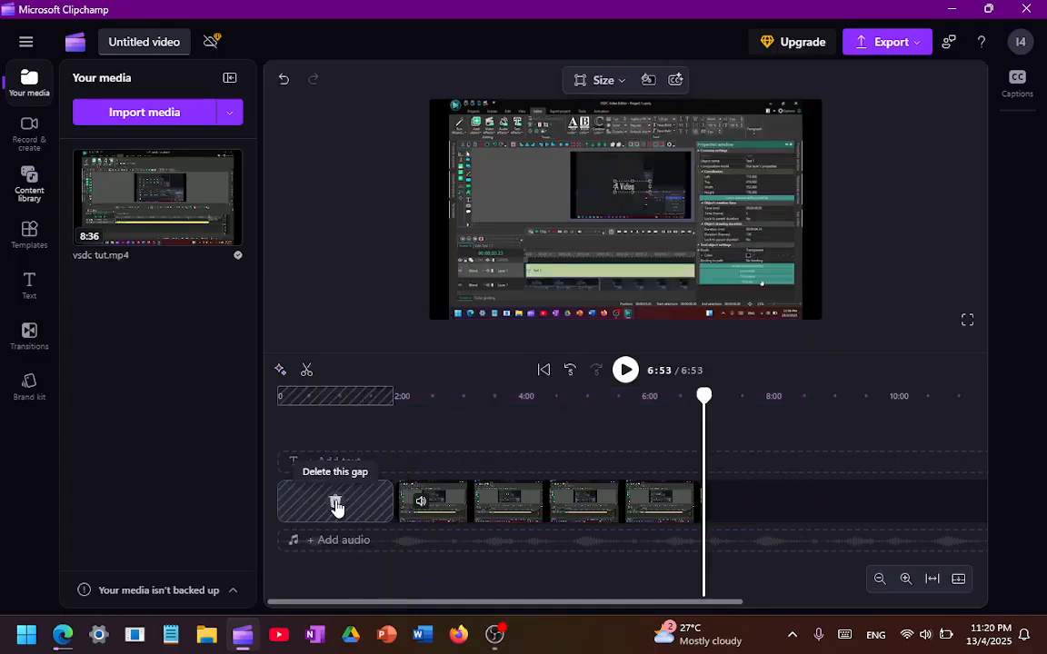
pyautogui.click(501, 496)
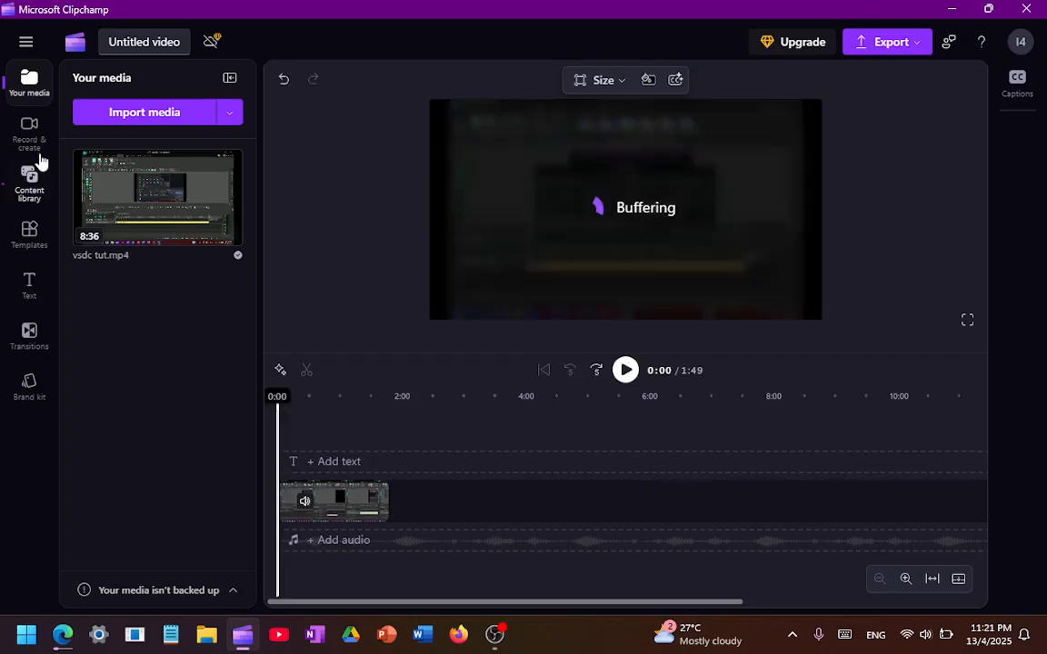
# Look through the content library and templates, and add a text clip at the start of the timeline
pyautogui.click(36, 150)
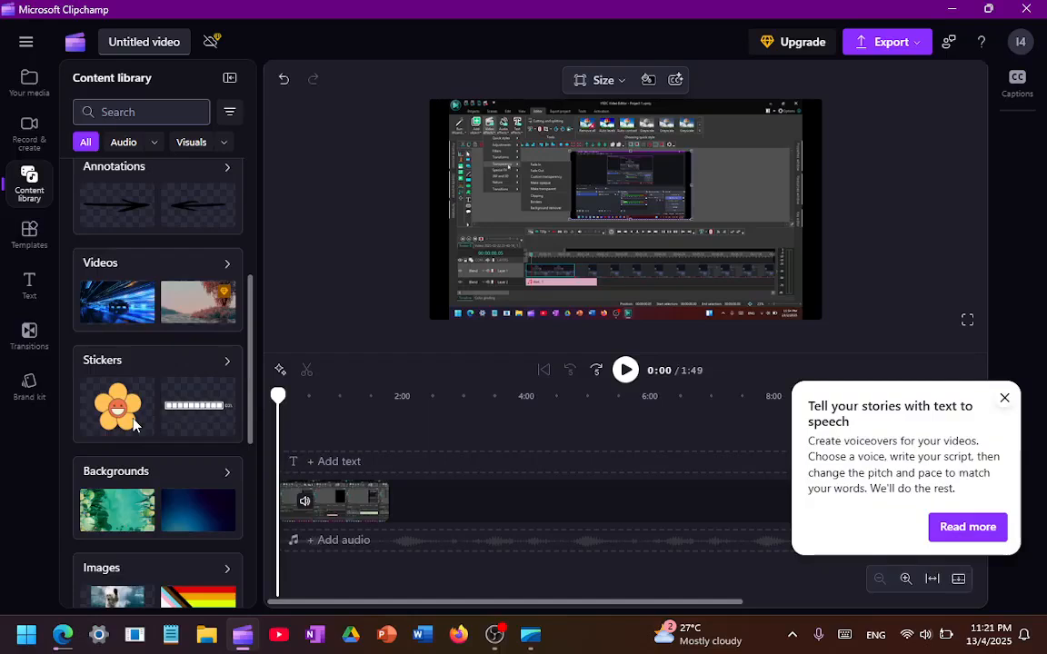
pyautogui.click(29, 235)
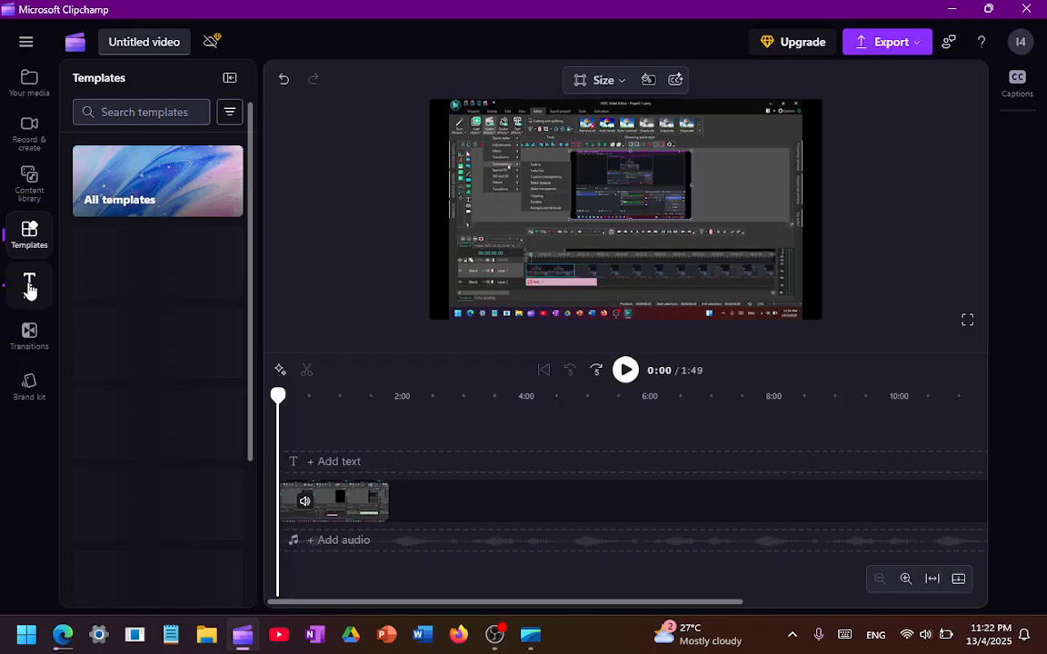
pyautogui.click(29, 285)
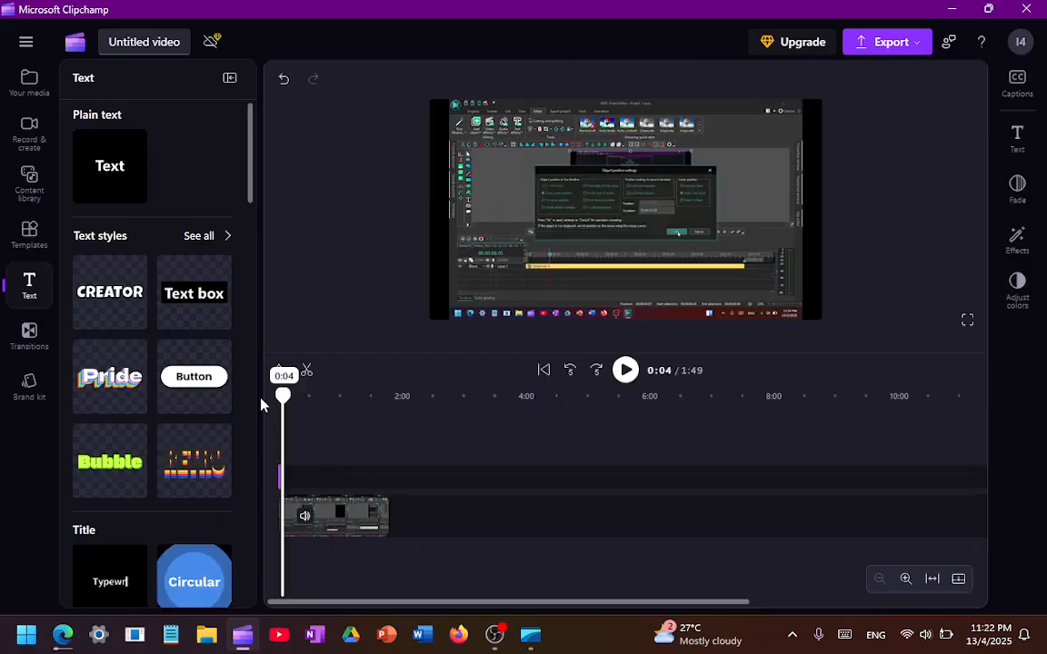
pyautogui.moveTo(282, 396); pyautogui.dragTo(262, 401)
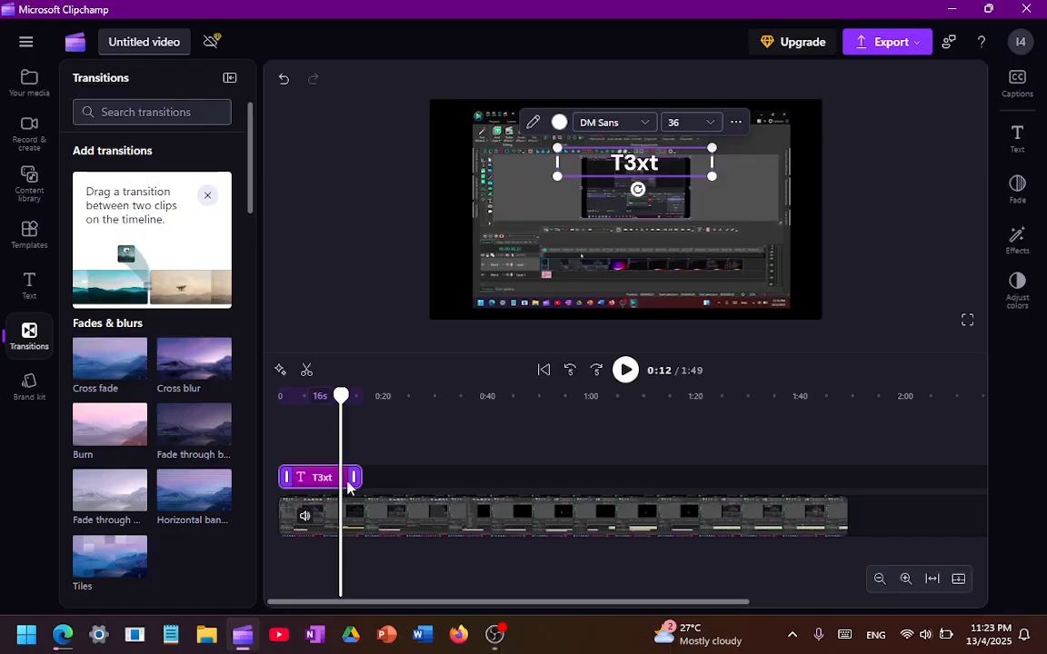
# Move the second text clip further along its track so it starts shortly after 0:22
pyautogui.click(932, 582)
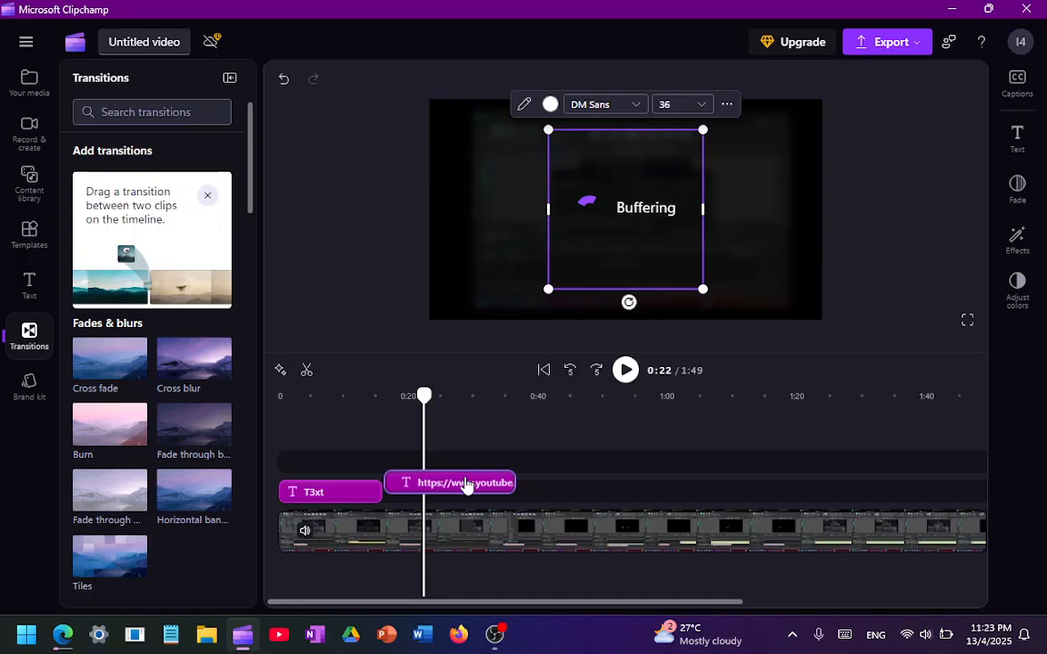
pyautogui.moveTo(466, 485); pyautogui.dragTo(516, 493)
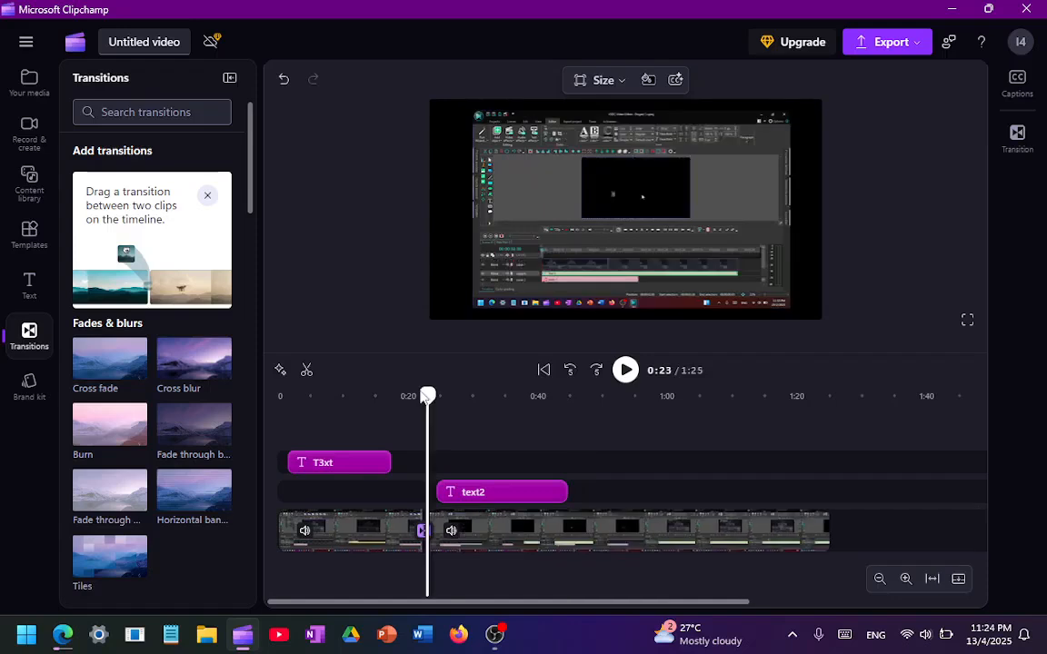
# Play the video from 0:20 to preview the transition between the two video clips
pyautogui.moveTo(427, 395); pyautogui.dragTo(409, 399)
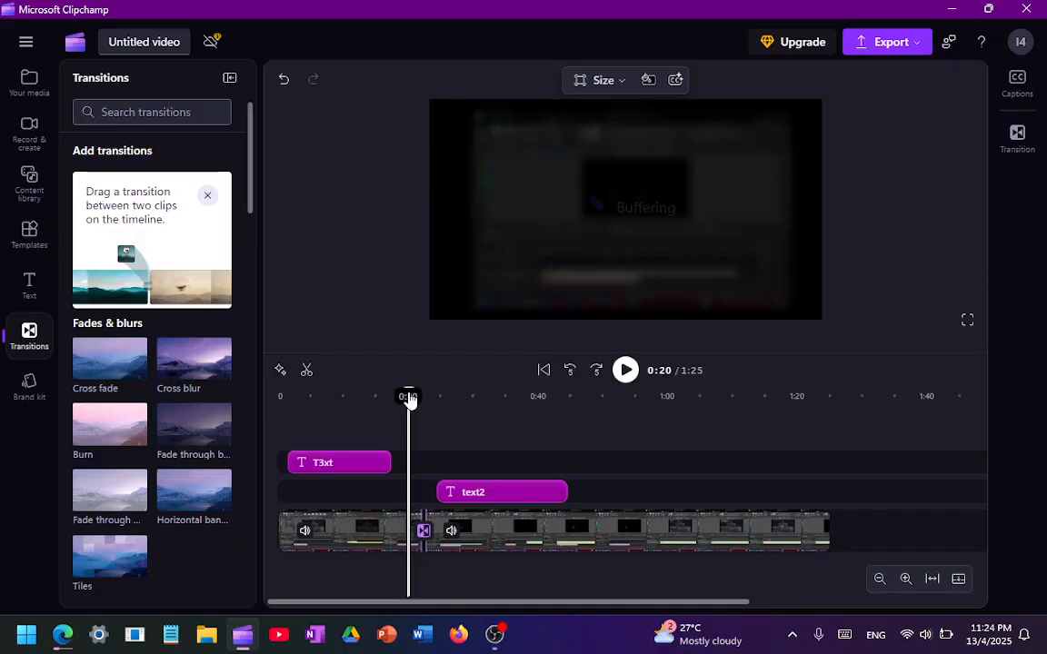
pyautogui.press('space')
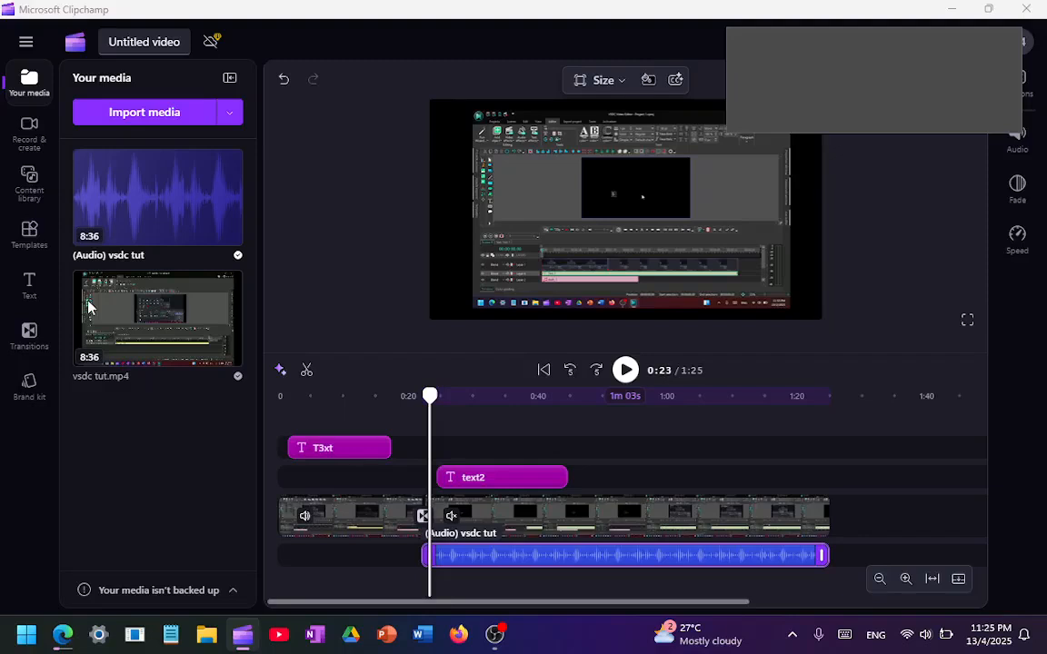
# Switch back from OBS Studio to the Microsoft Clipchamp window
pyautogui.click(318, 334)
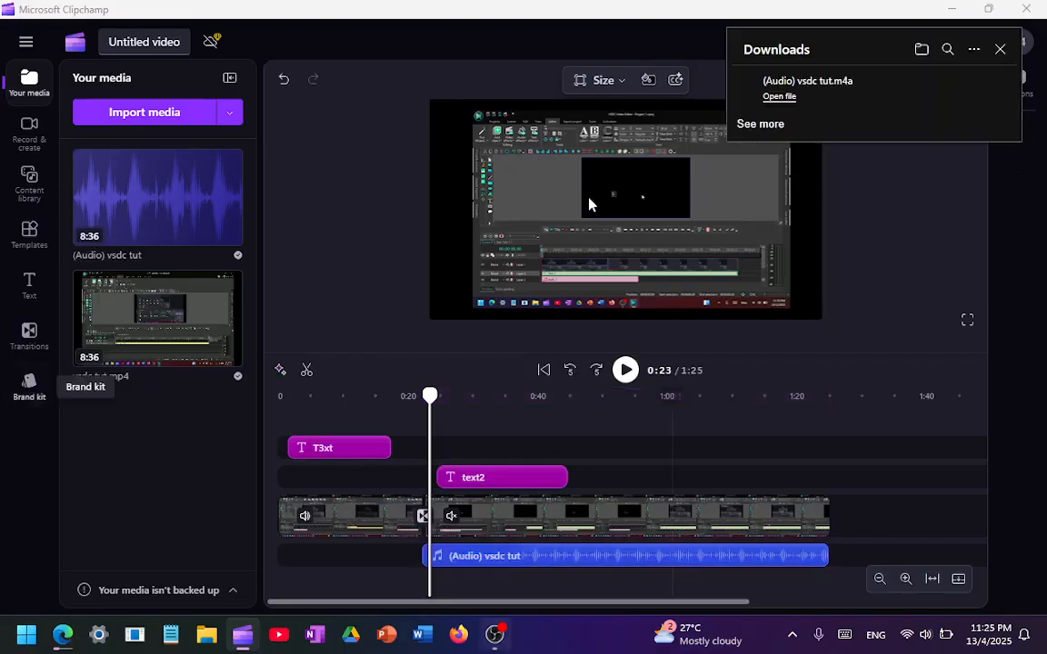
pyautogui.click(241, 638)
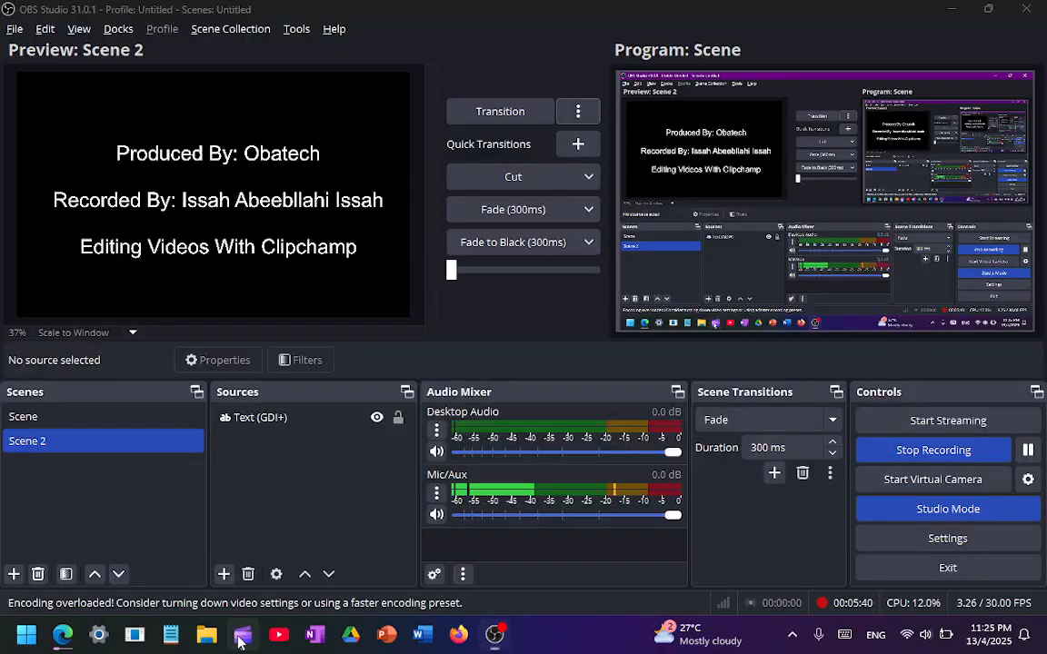
pyautogui.click(241, 639)
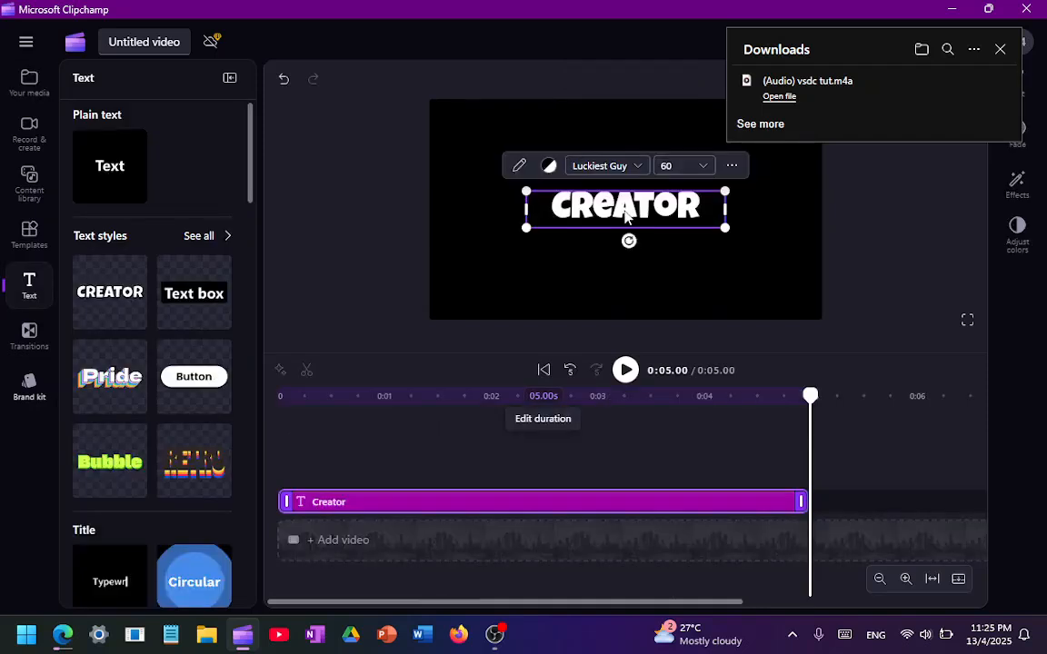
# Replace the Creator title's wording with "text" and give it a different font
pyautogui.doubleClick(624, 212)
pyautogui.write('Text')
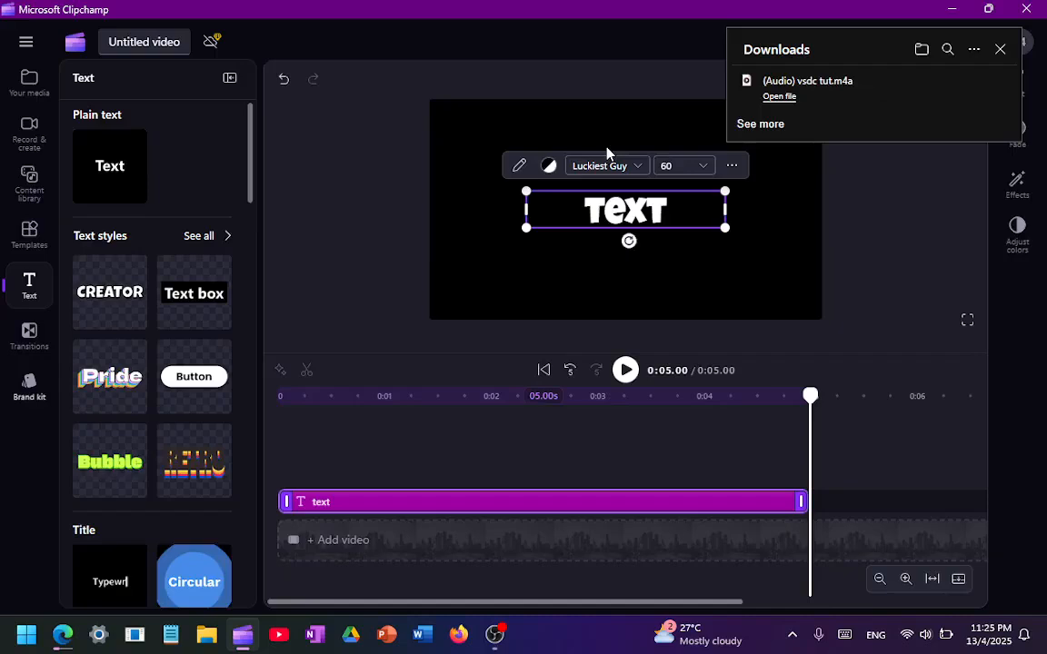
pyautogui.click(601, 165)
pyautogui.click(616, 207)
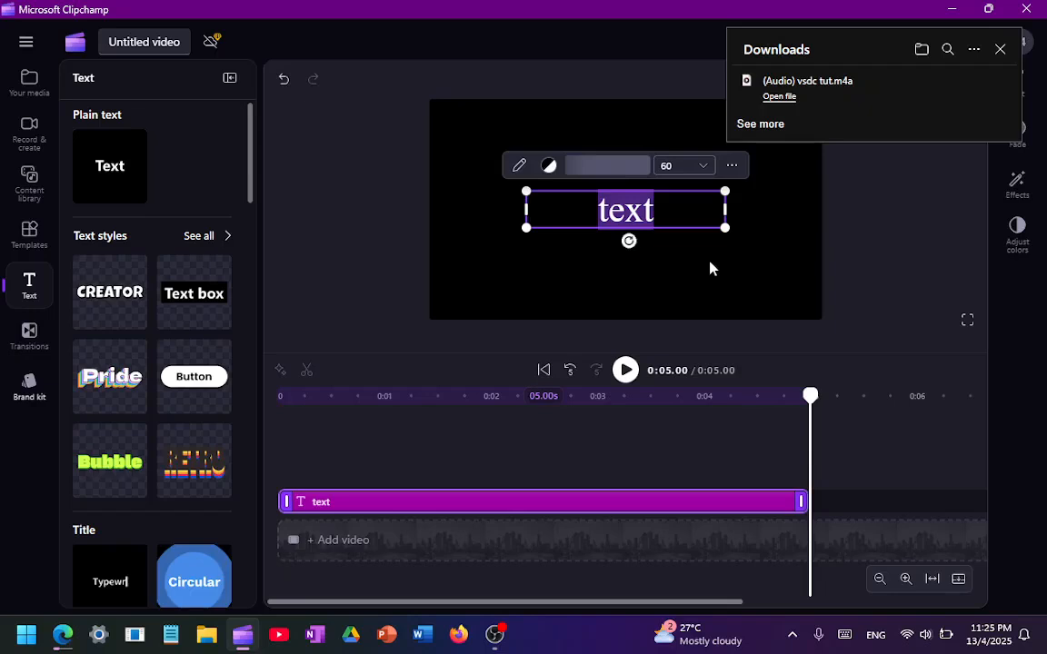
# Apply the Pulse effect to the text clip and play it back to preview the animation
pyautogui.click(1017, 181)
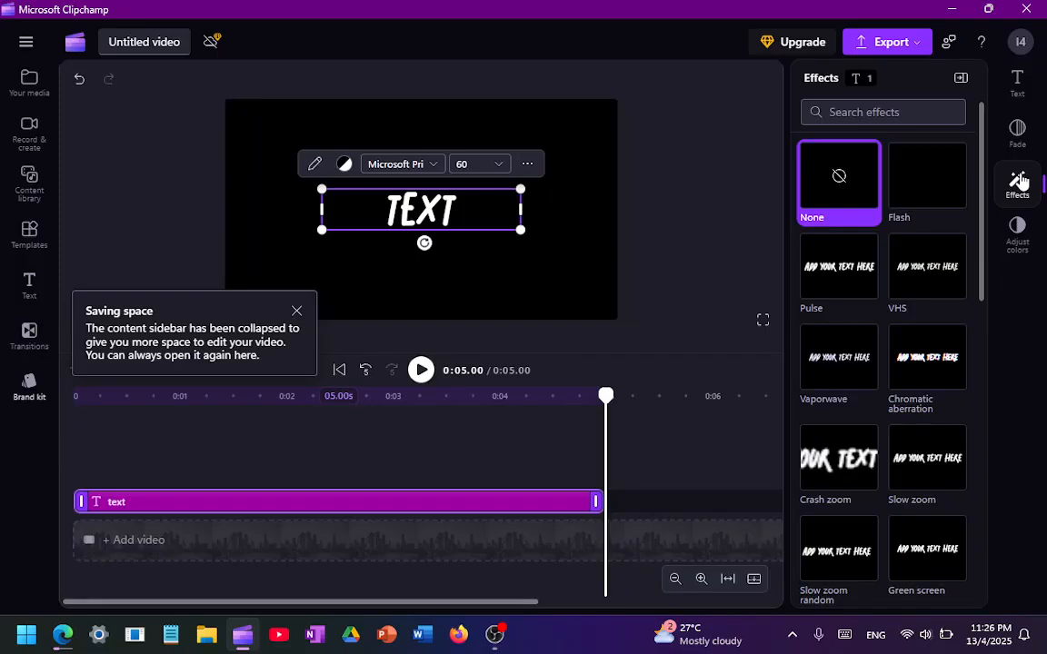
pyautogui.click(838, 273)
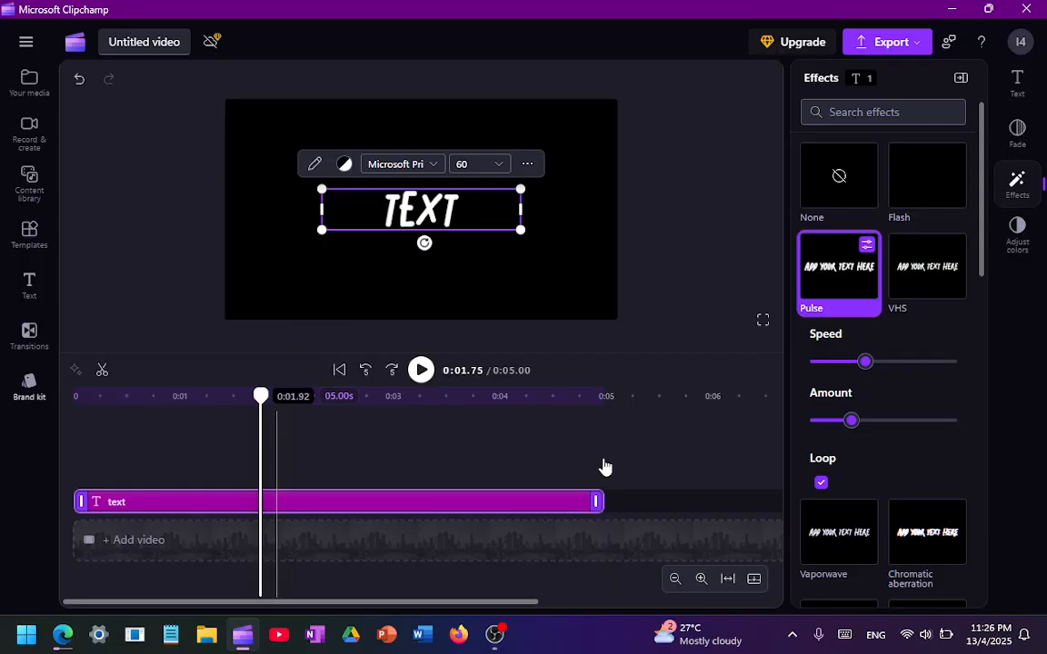
pyautogui.press('space')
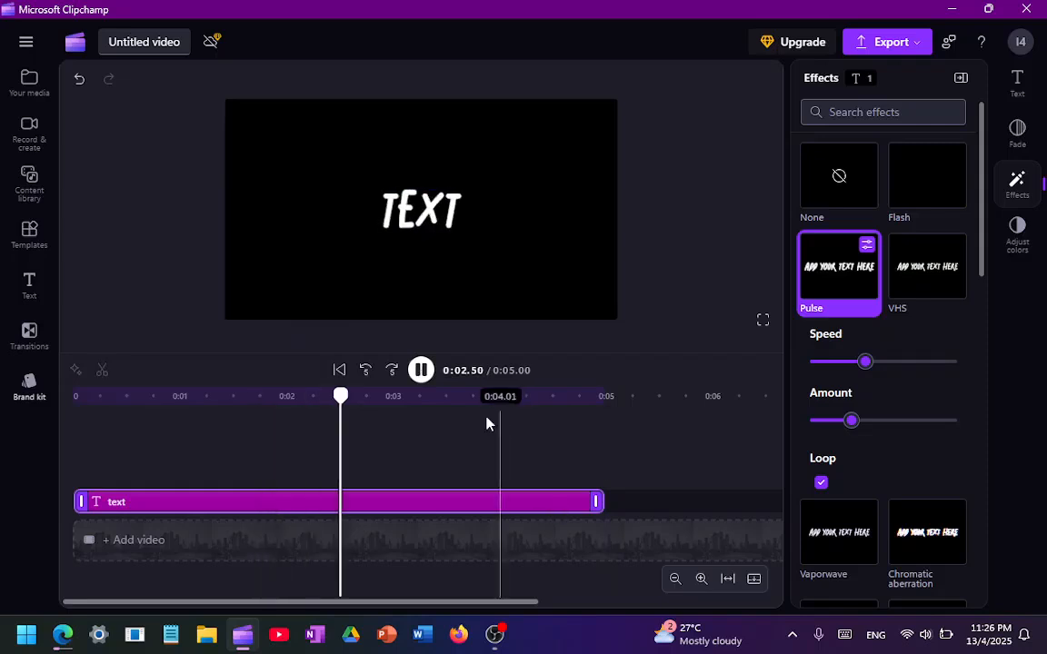
pyautogui.press('space')
pyautogui.scroll(-5, 878, 430)
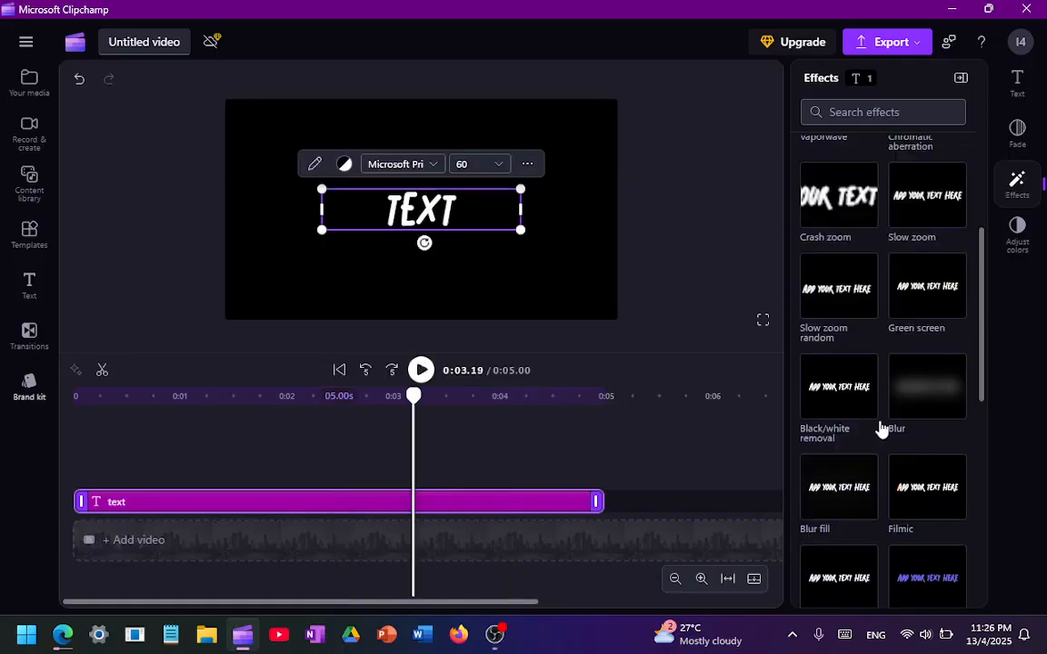
pyautogui.click(430, 375)
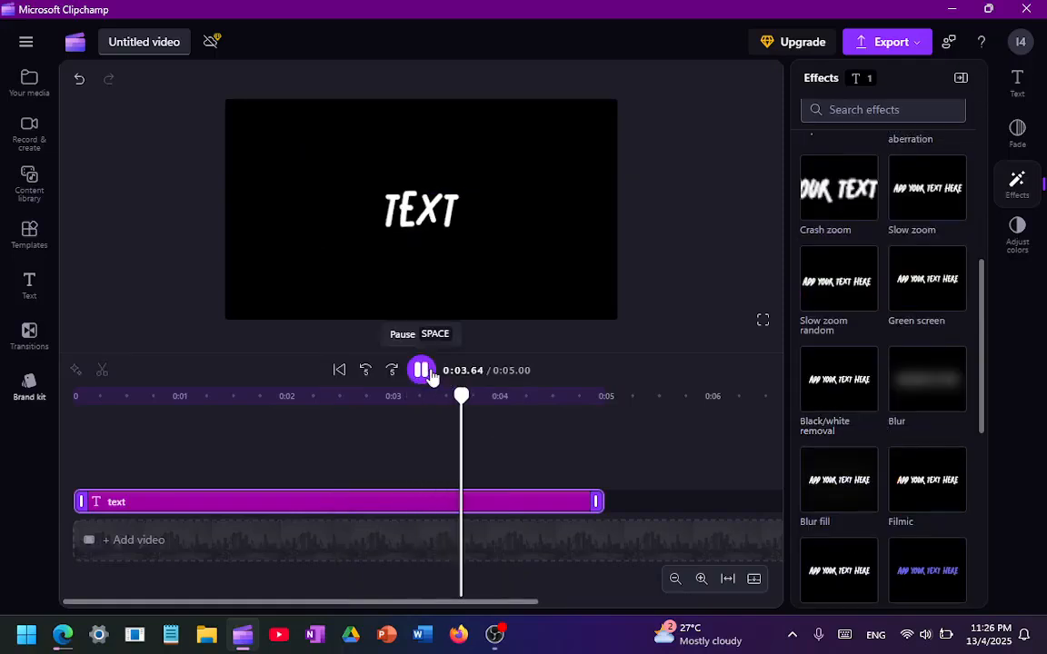
# Apply the Glitch effect to the text clip and raise its glitch speed to near the maximum
pyautogui.scroll(-4, 835, 364)
pyautogui.click(825, 271)
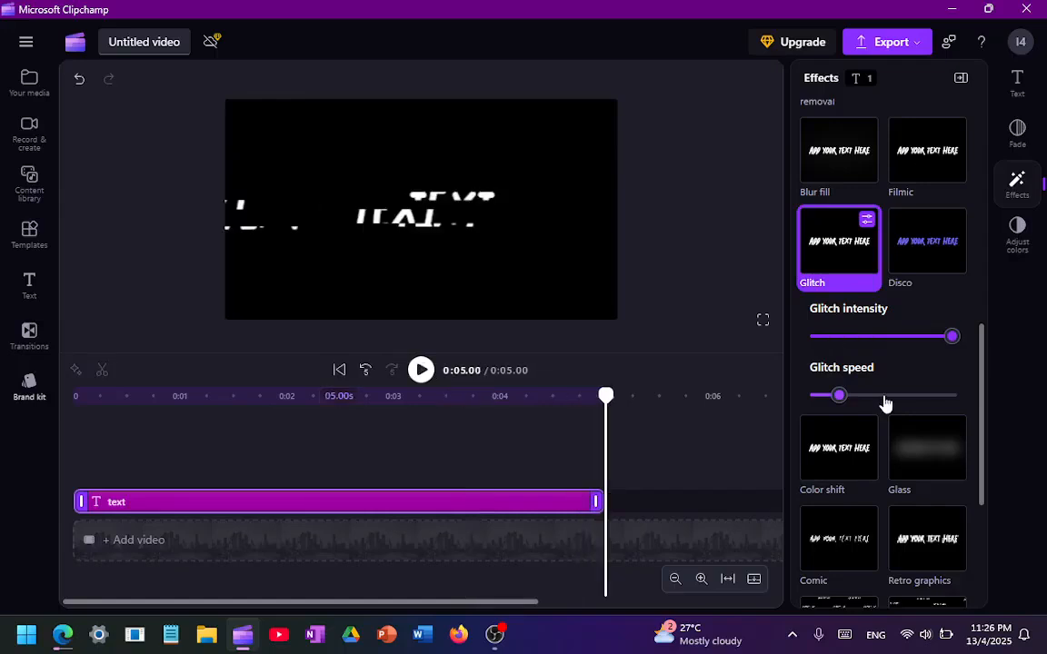
pyautogui.moveTo(886, 404); pyautogui.dragTo(937, 395)
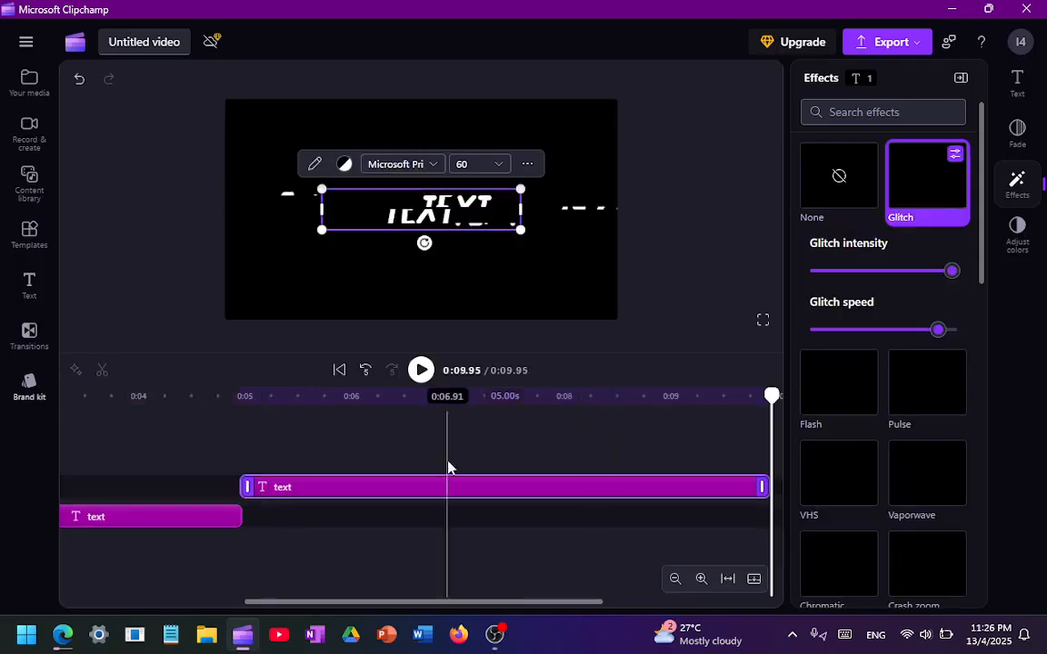
# Play the second text clip from just before 0:05 and look through the remaining effects
pyautogui.click(219, 397)
pyautogui.press('space')
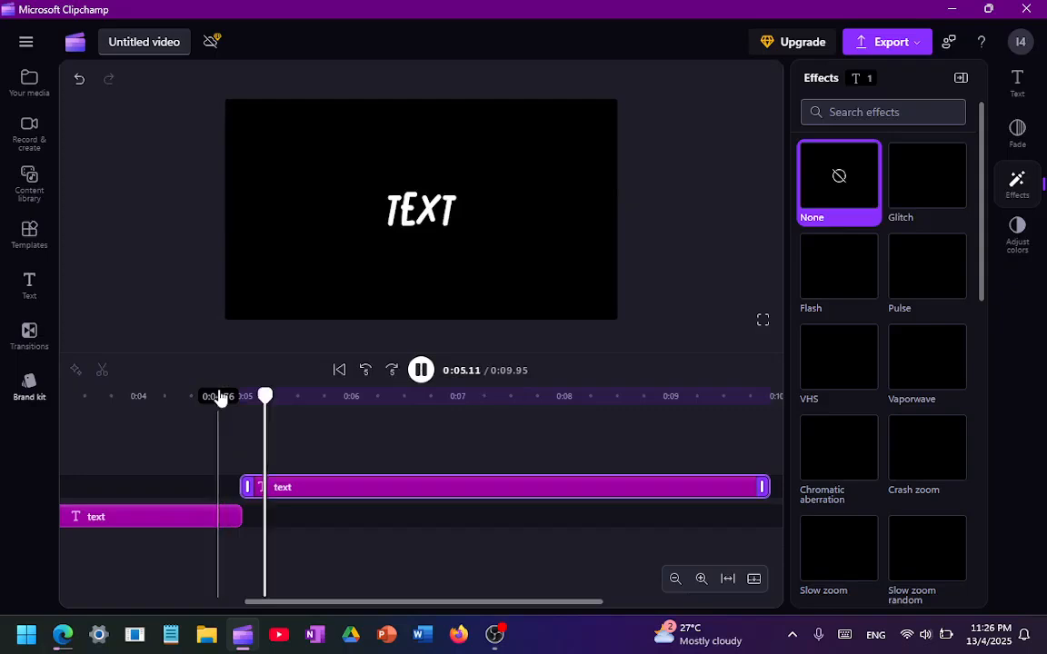
pyautogui.press('space')
pyautogui.scroll(-2, 854, 341)
pyautogui.scroll(1, 913, 211)
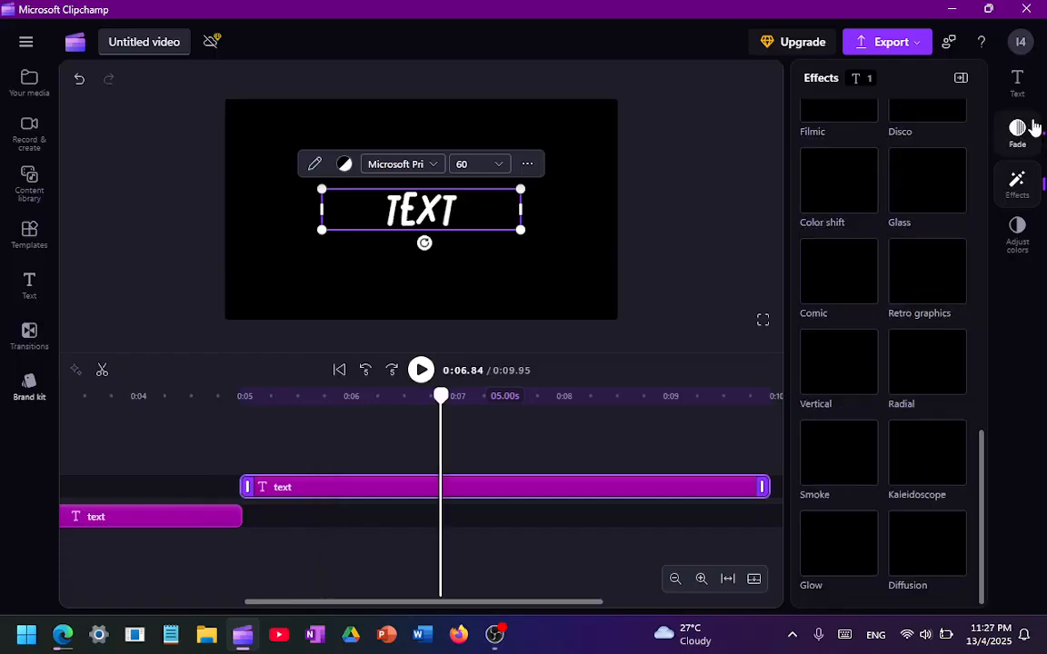
# Set the second text clip's fade-out to 0.5 s
pyautogui.click(1024, 132)
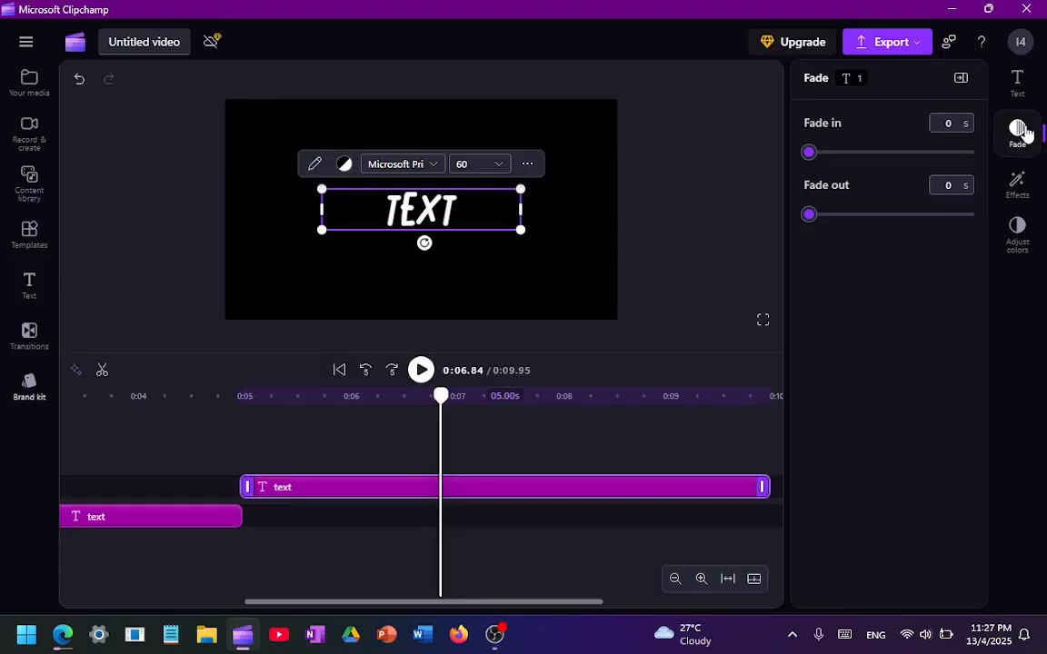
pyautogui.hscroll(2, 538, 451)
pyautogui.hscroll(1, 538, 452)
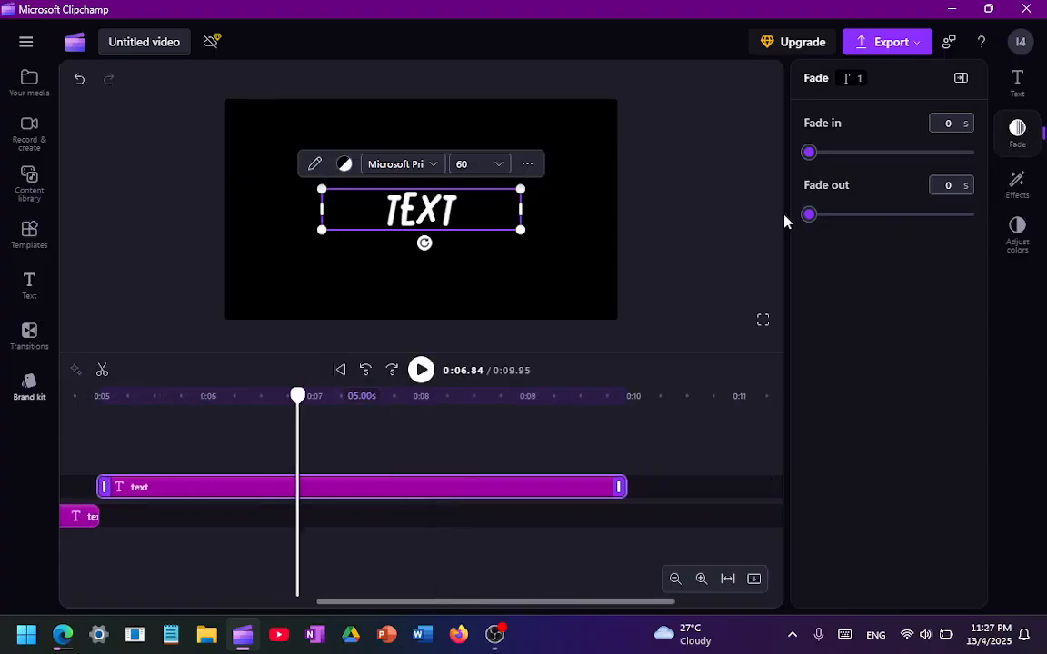
pyautogui.moveTo(809, 215); pyautogui.dragTo(849, 216)
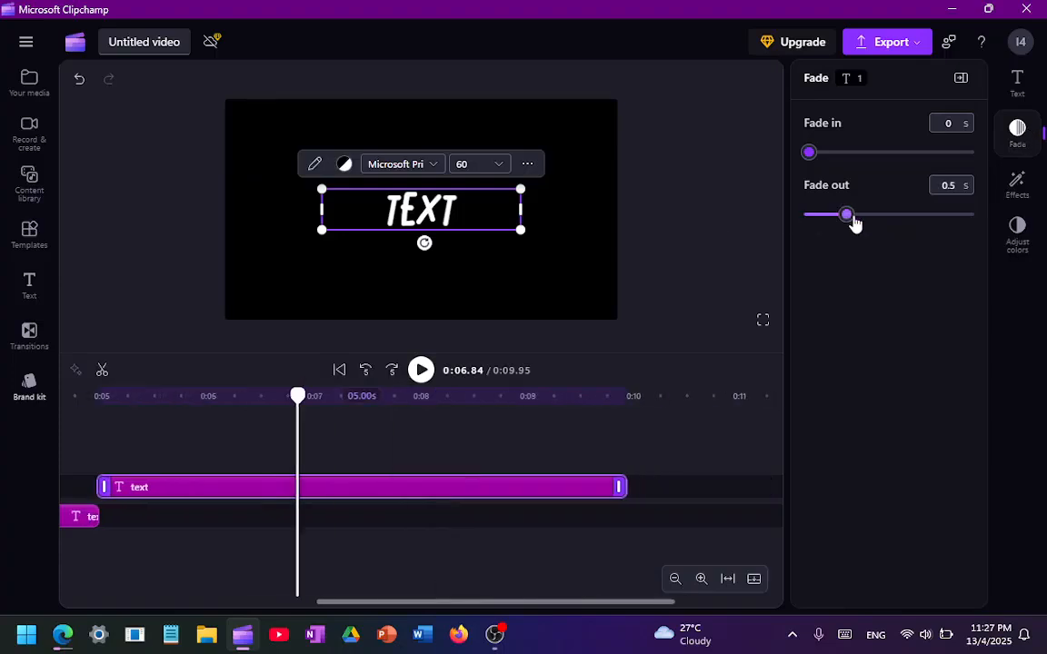
# Set the first text clip's fade-out to 0 s
pyautogui.hscroll(-5, 421, 444)
pyautogui.moveTo(846, 214); pyautogui.dragTo(783, 217)
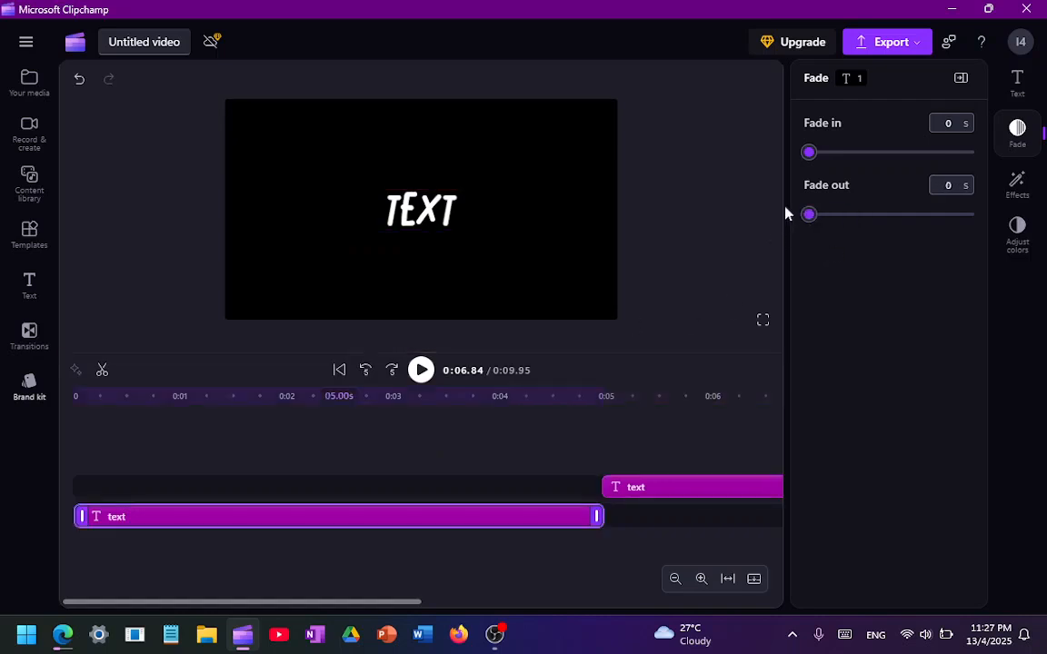
# Set the first text clip's fade-in to 0.7 s and try a slightly higher saturation in its colour adjustments
pyautogui.moveTo(808, 152); pyautogui.dragTo(813, 153)
pyautogui.moveTo(869, 173); pyautogui.dragTo(866, 171)
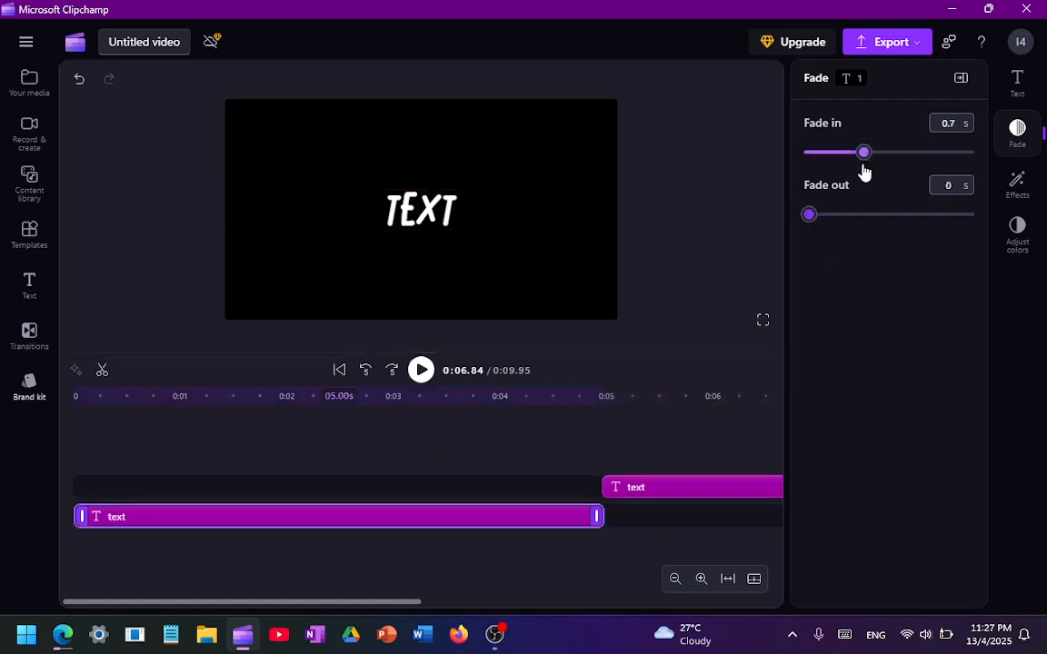
pyautogui.click(1018, 229)
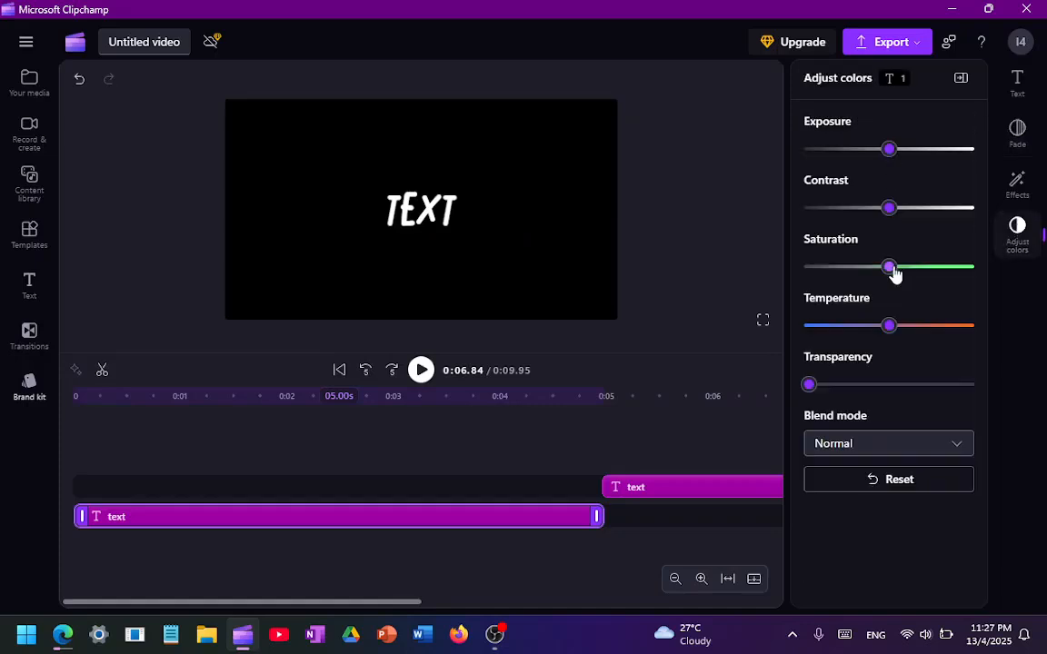
pyautogui.moveTo(889, 268); pyautogui.dragTo(905, 267)
pyautogui.click(441, 215)
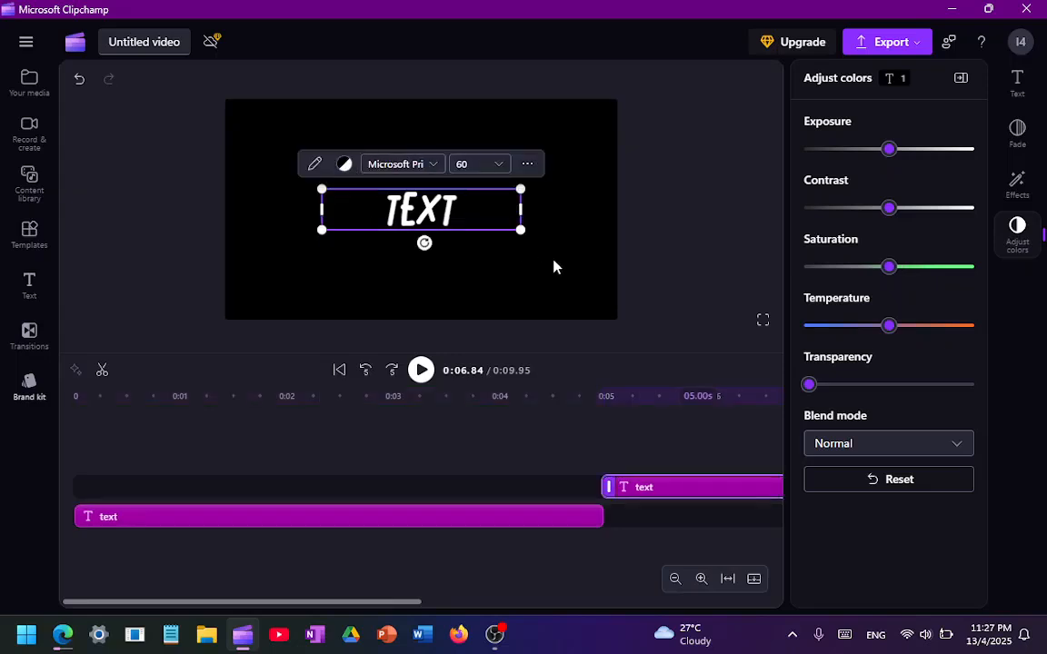
pyautogui.click(311, 280)
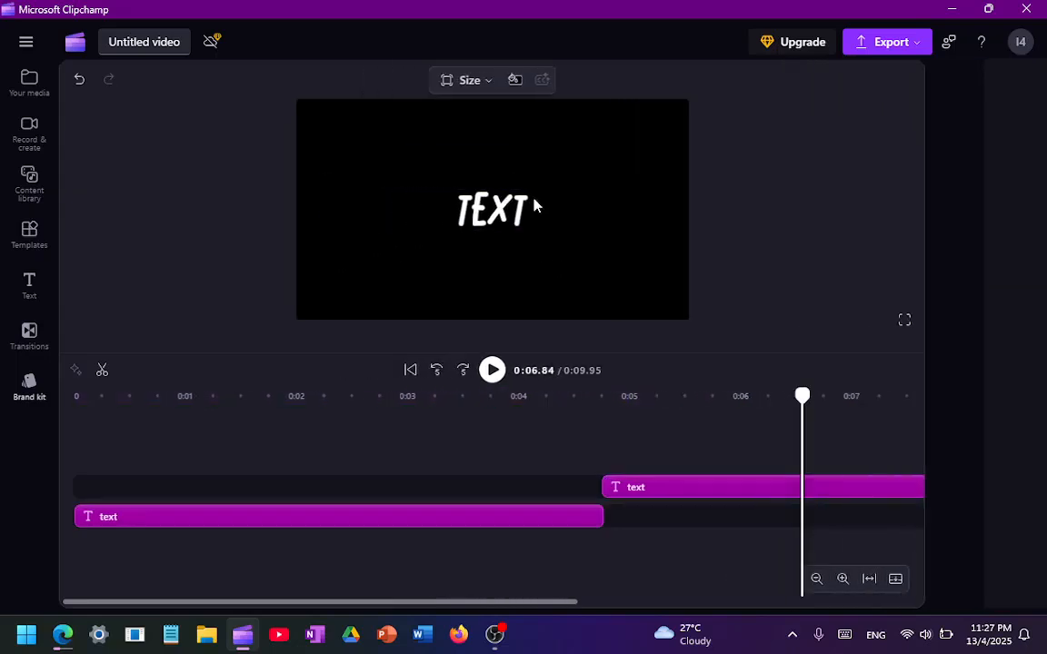
pyautogui.click(534, 206)
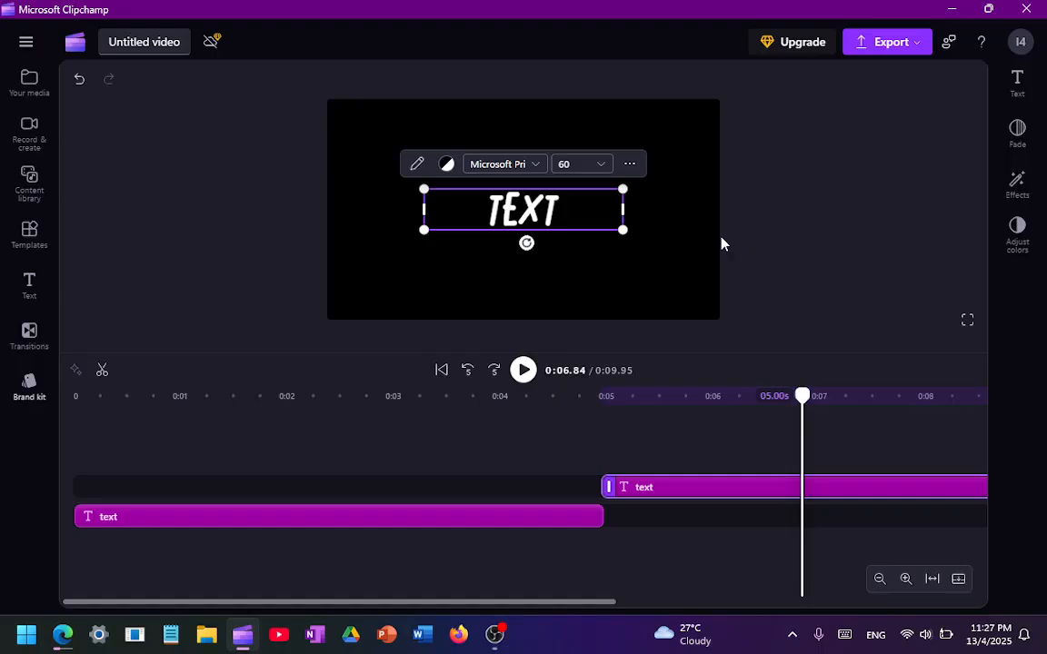
pyautogui.click(669, 261)
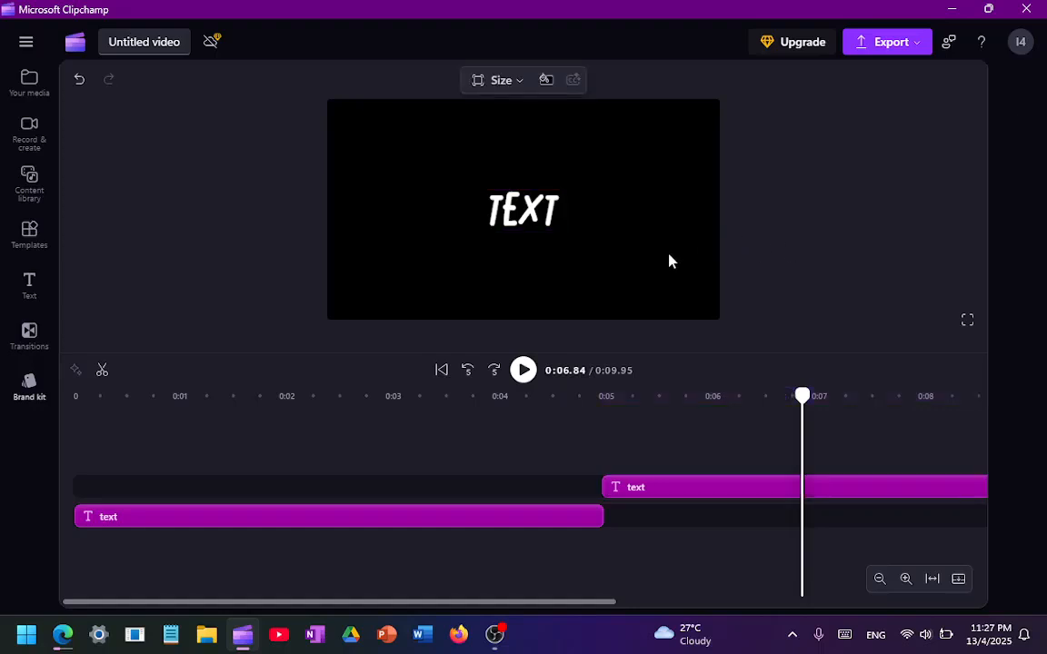
# Preview both text clips from the start of the timeline and look through the aspect ratio options
pyautogui.click(392, 396)
pyautogui.click(79, 447)
pyautogui.press('space')
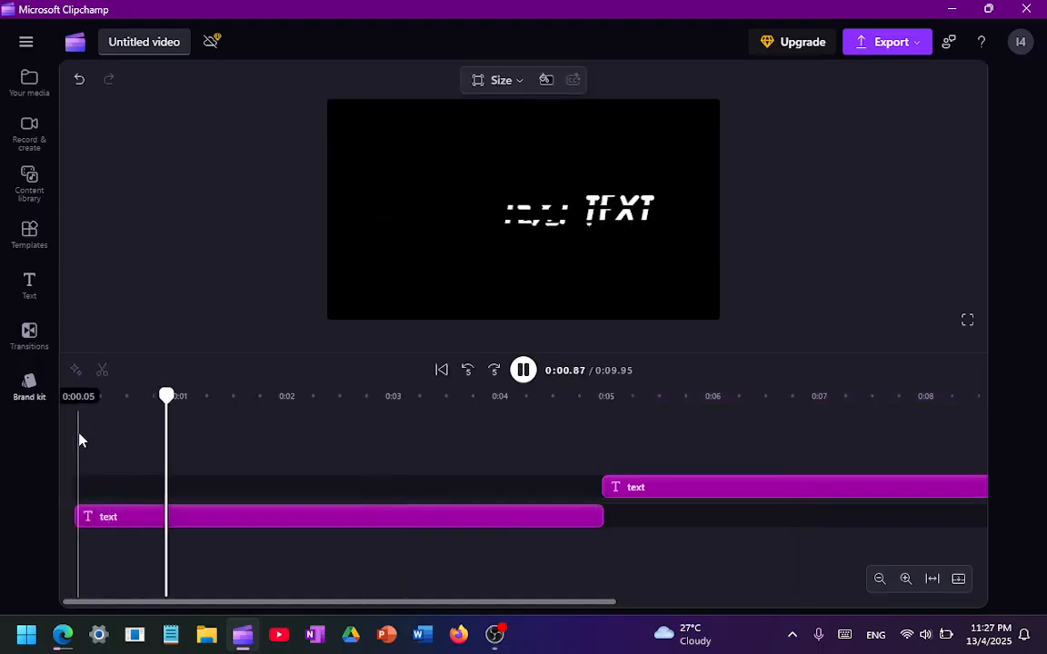
pyautogui.click(339, 506)
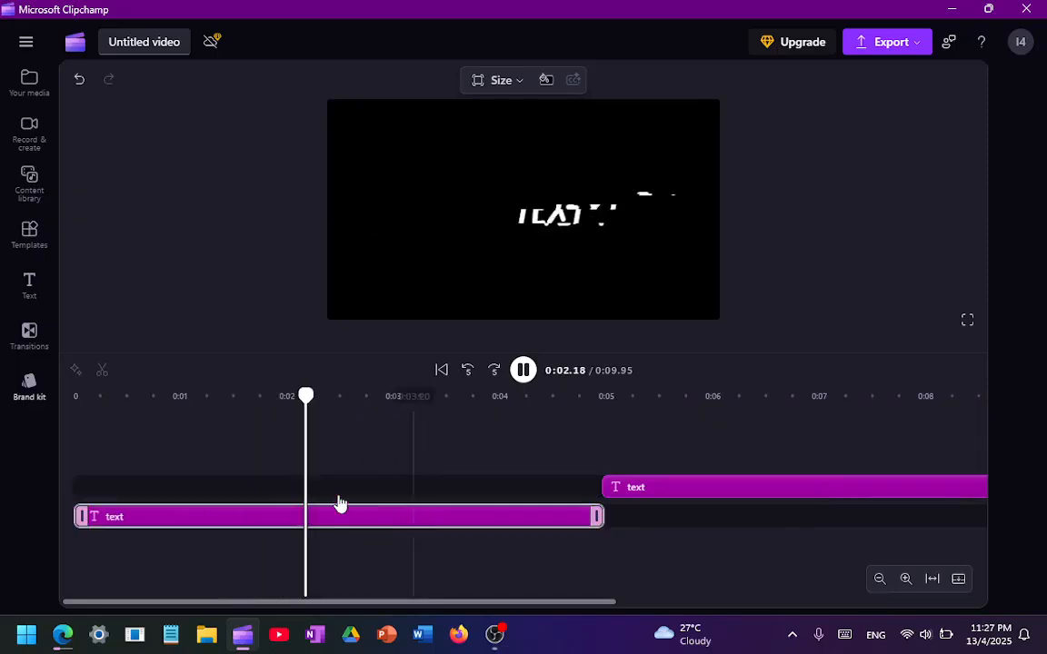
pyautogui.click(500, 82)
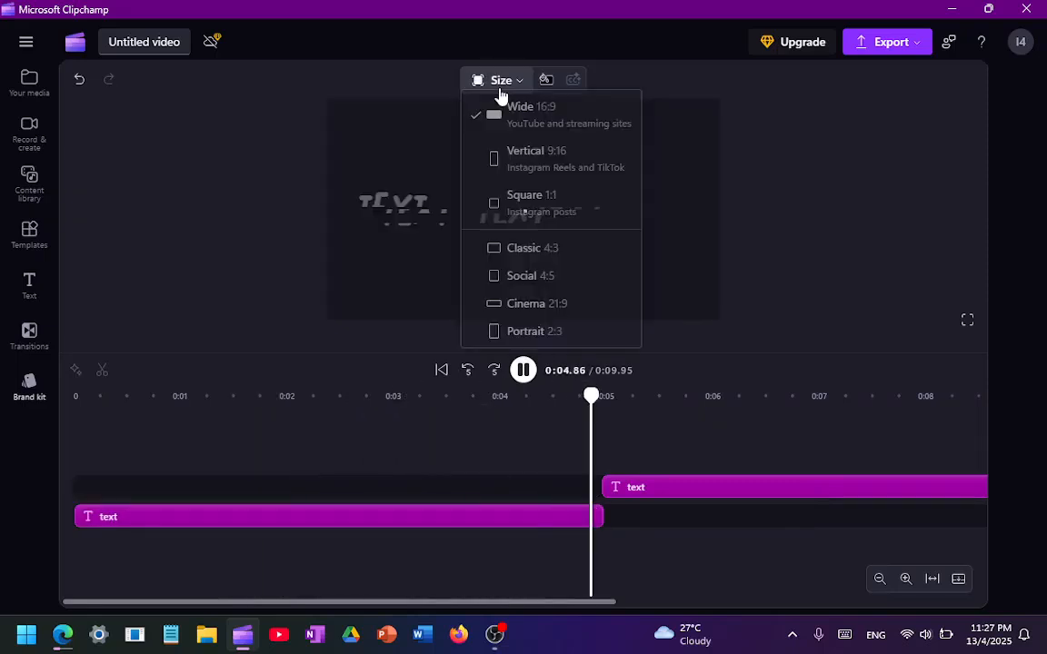
pyautogui.click(507, 82)
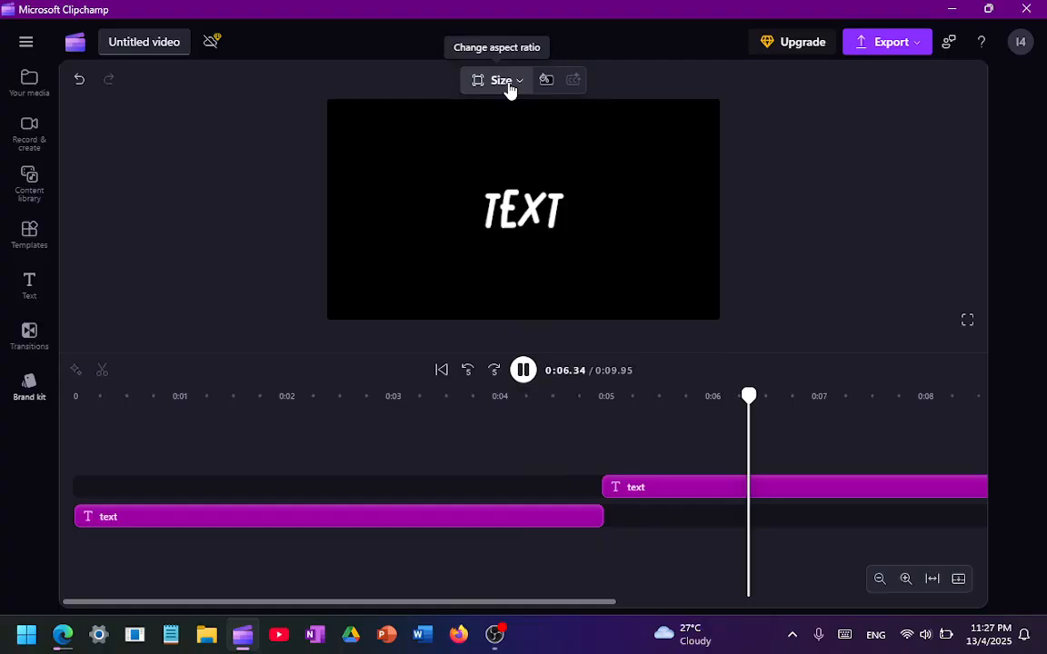
pyautogui.click(589, 397)
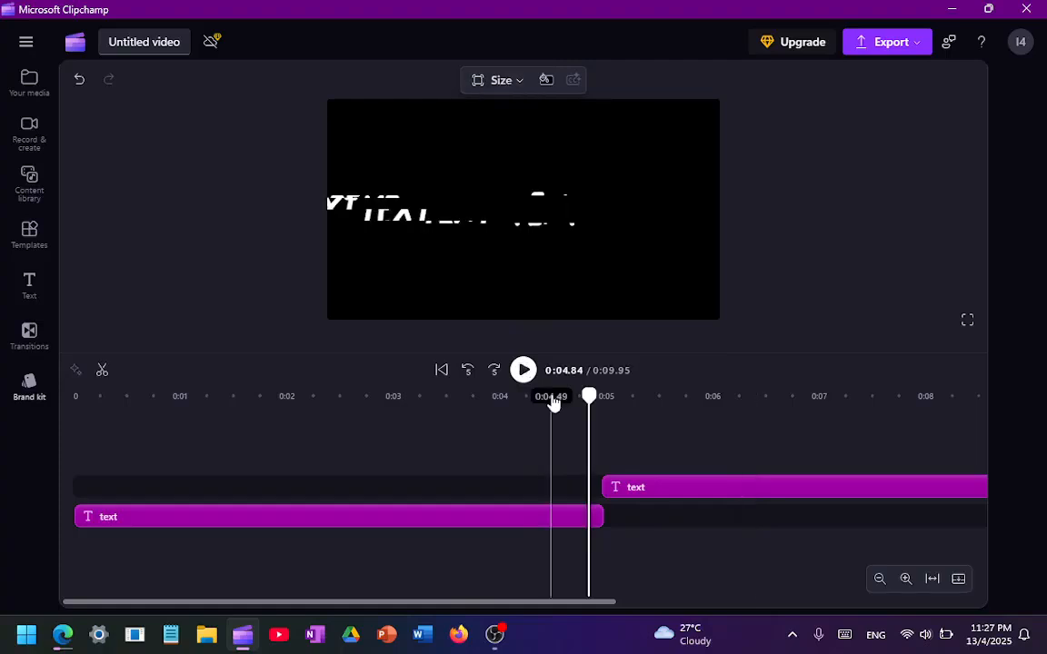
pyautogui.click(734, 397)
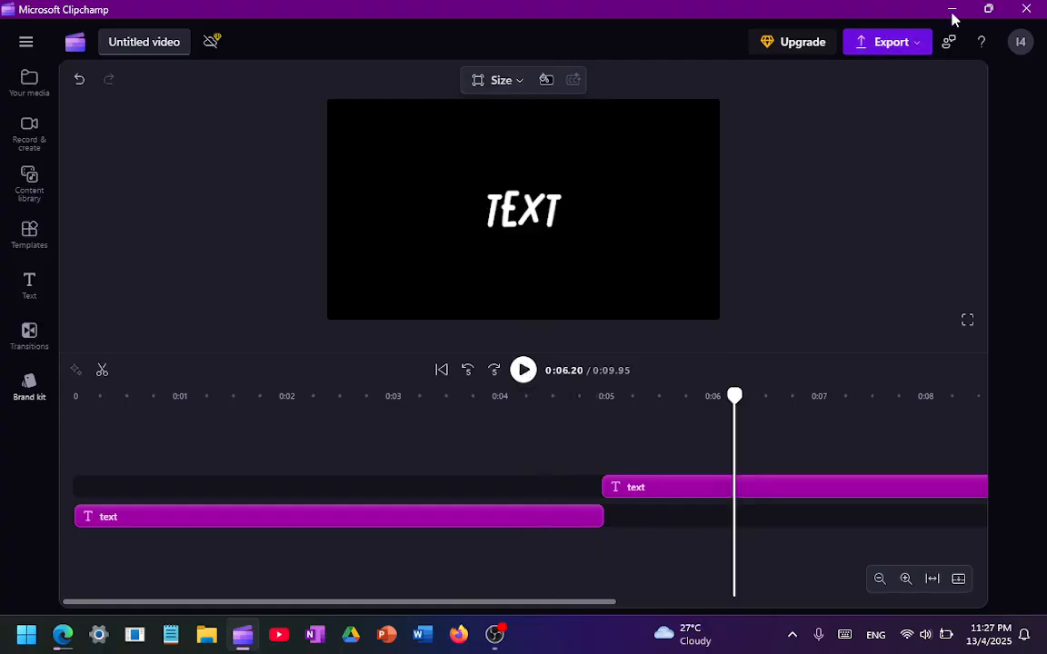
# Export the video as a GIF and switch to OBS Studio
pyautogui.click(916, 41)
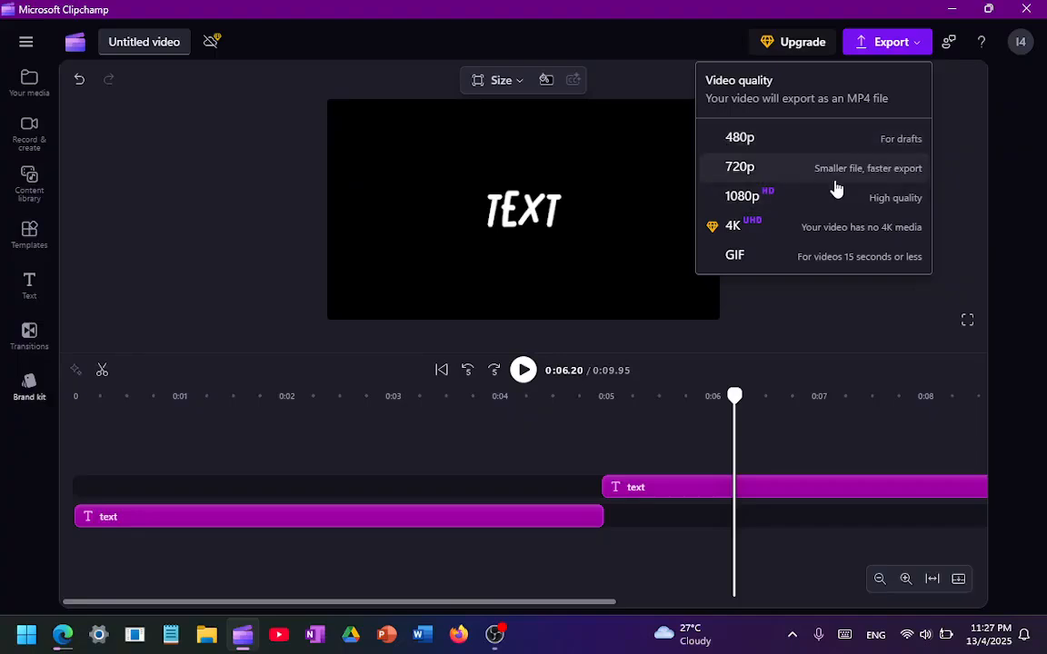
pyautogui.click(805, 165)
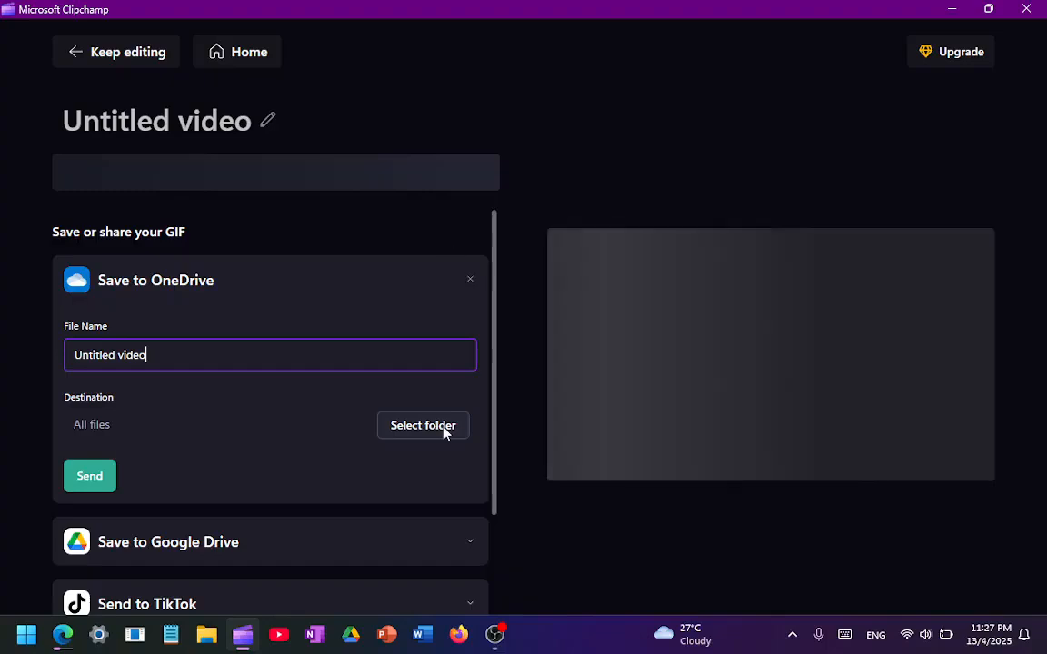
pyautogui.click(494, 634)
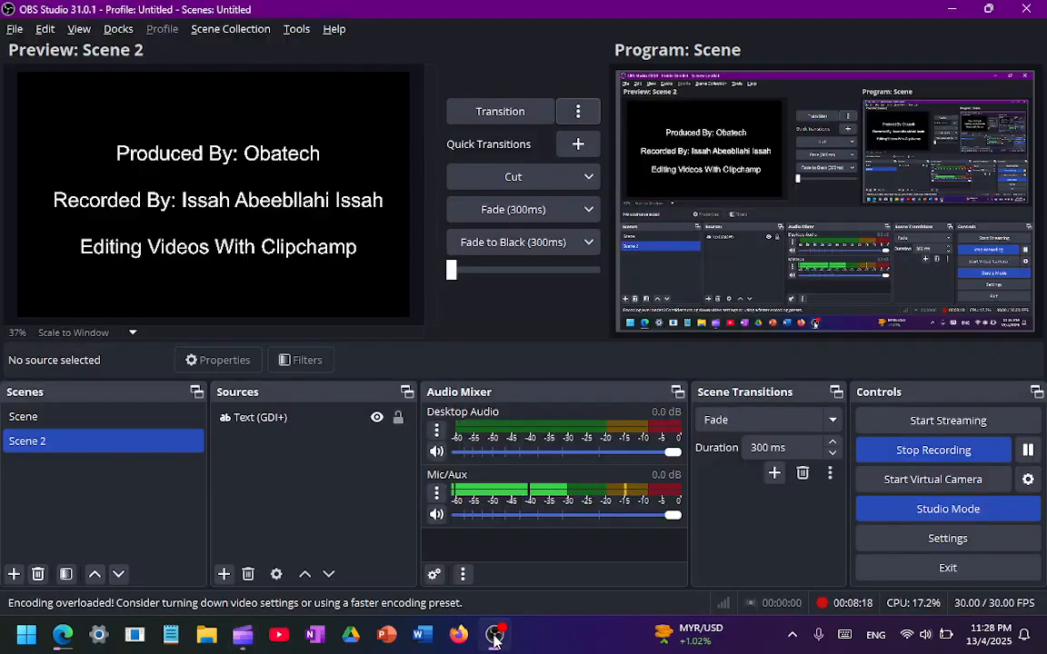